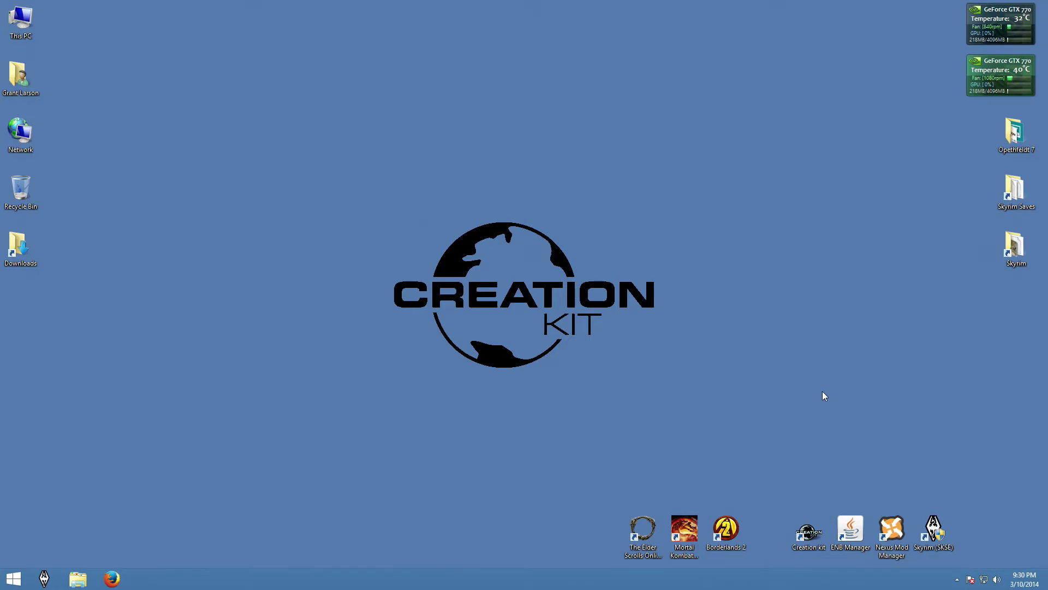
Step: Launch Creation Kit and load TestMod.esp as the active plugin file
double_click(808, 529)
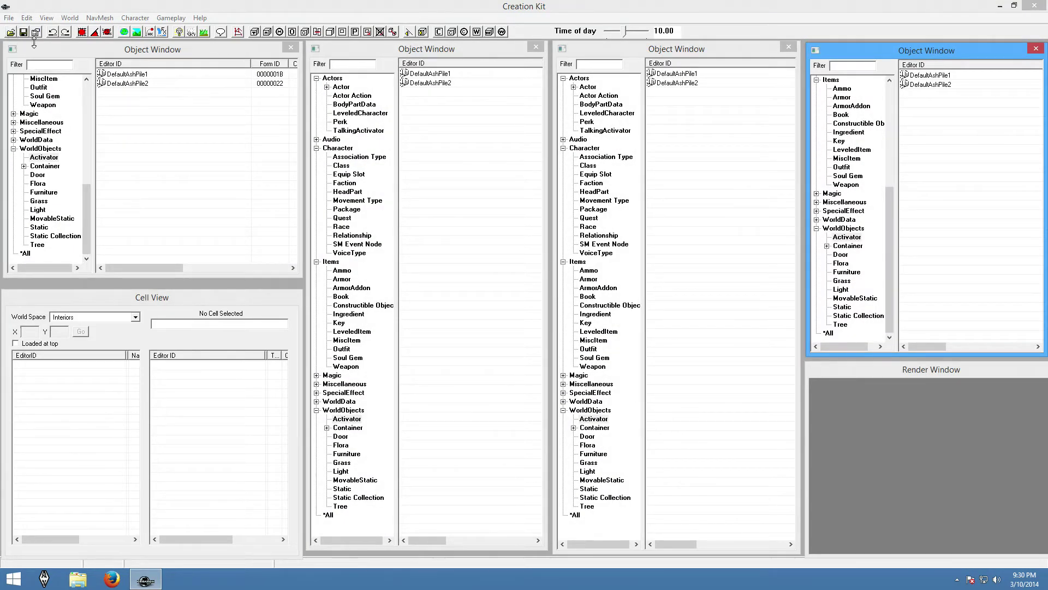
left_click(11, 33)
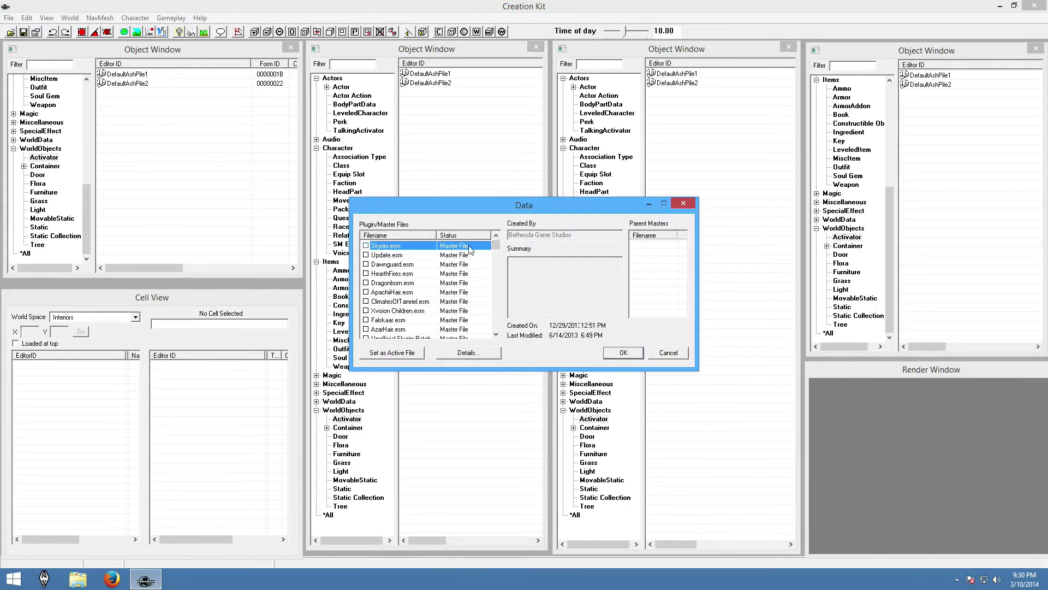
left_click_drag(496, 246, 489, 337)
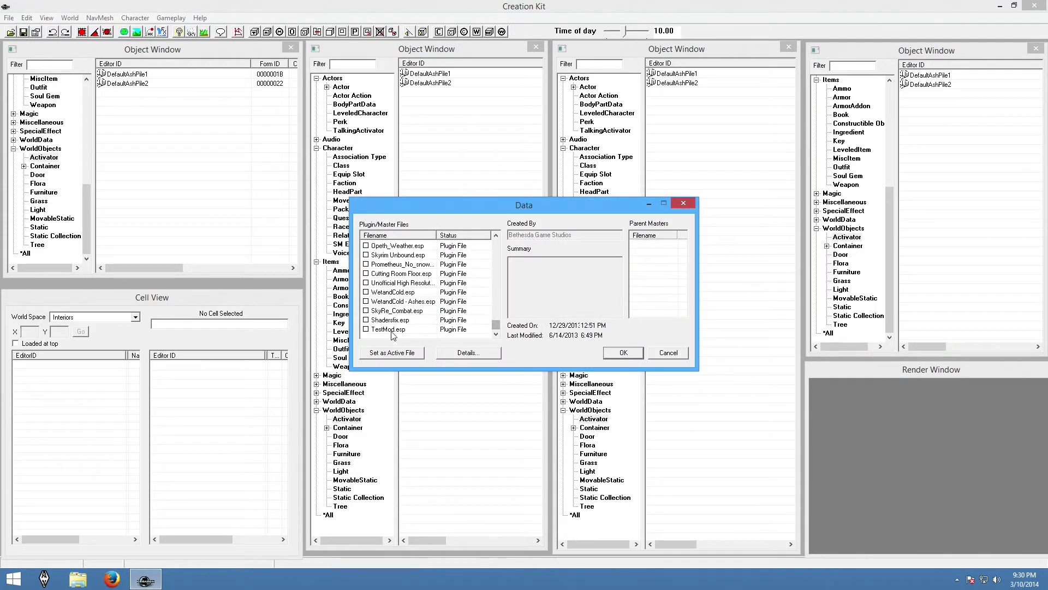
left_click(416, 331)
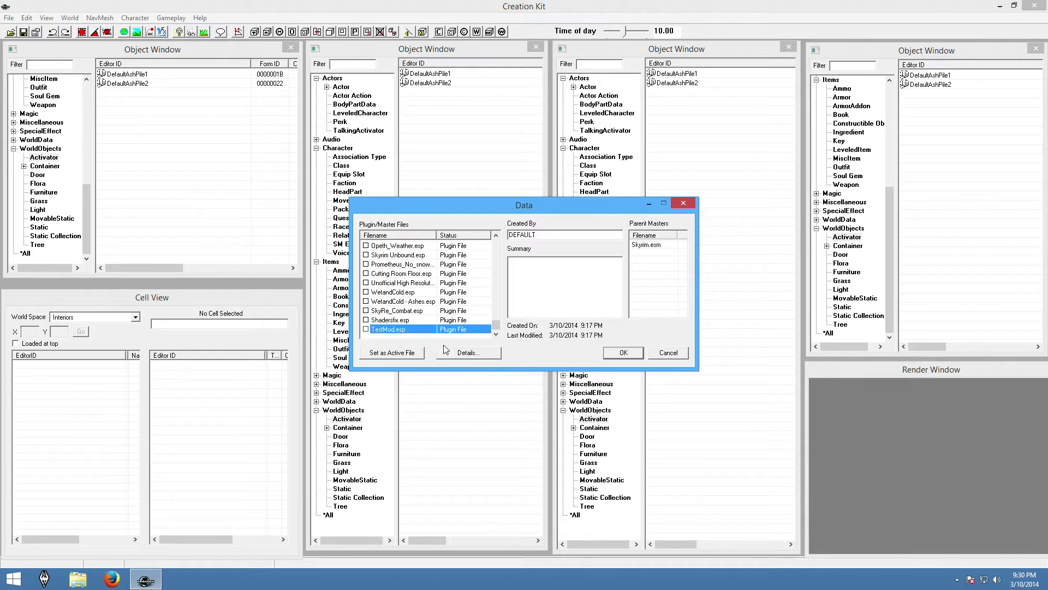
left_click(399, 354)
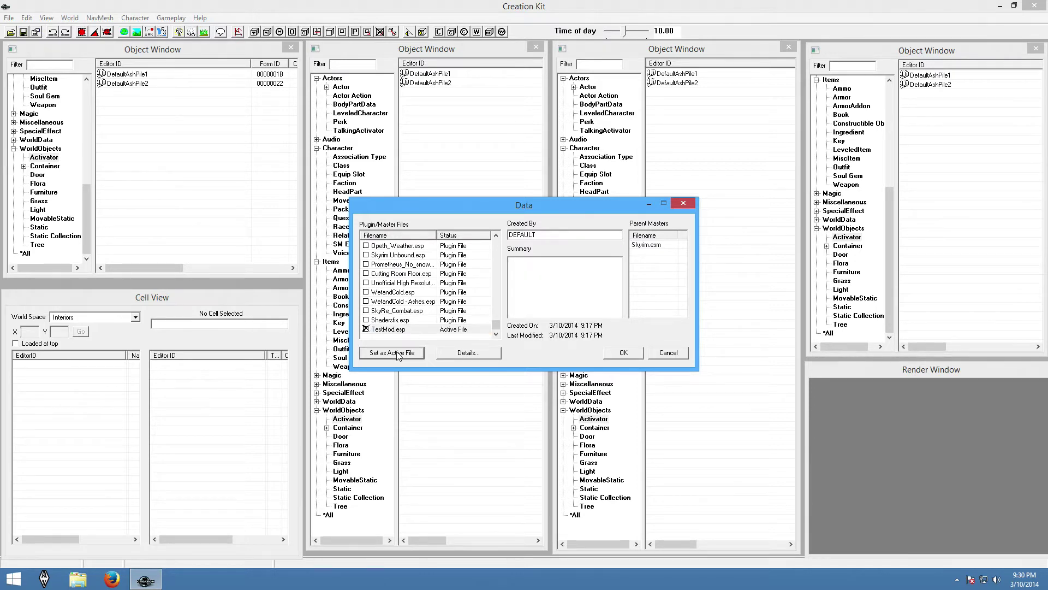
left_click(624, 352)
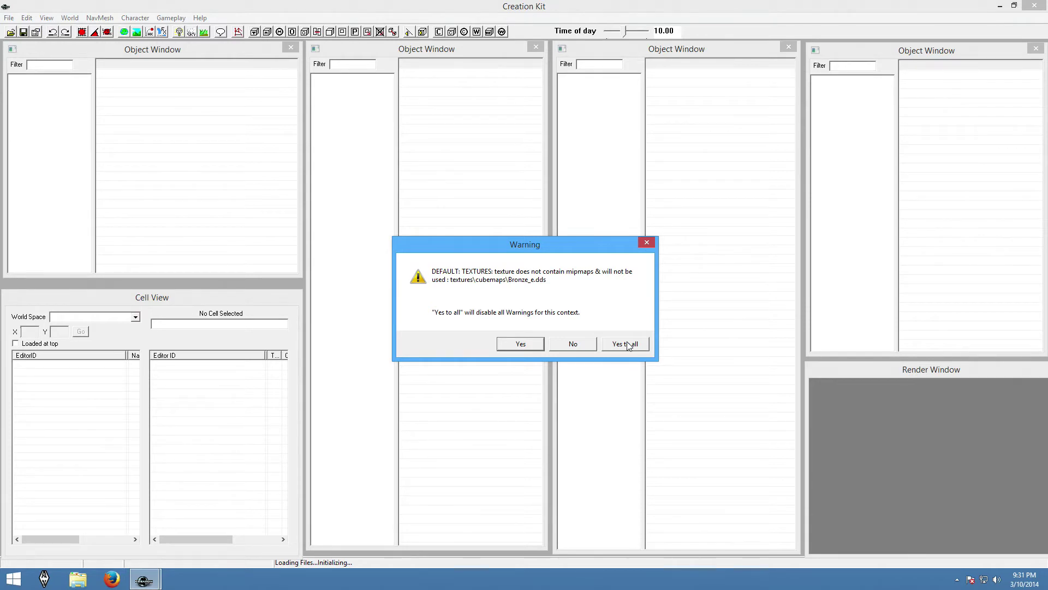
Step: Suppress all warnings of the texture context while the plugin data loads
left_click(627, 344)
left_click(604, 345)
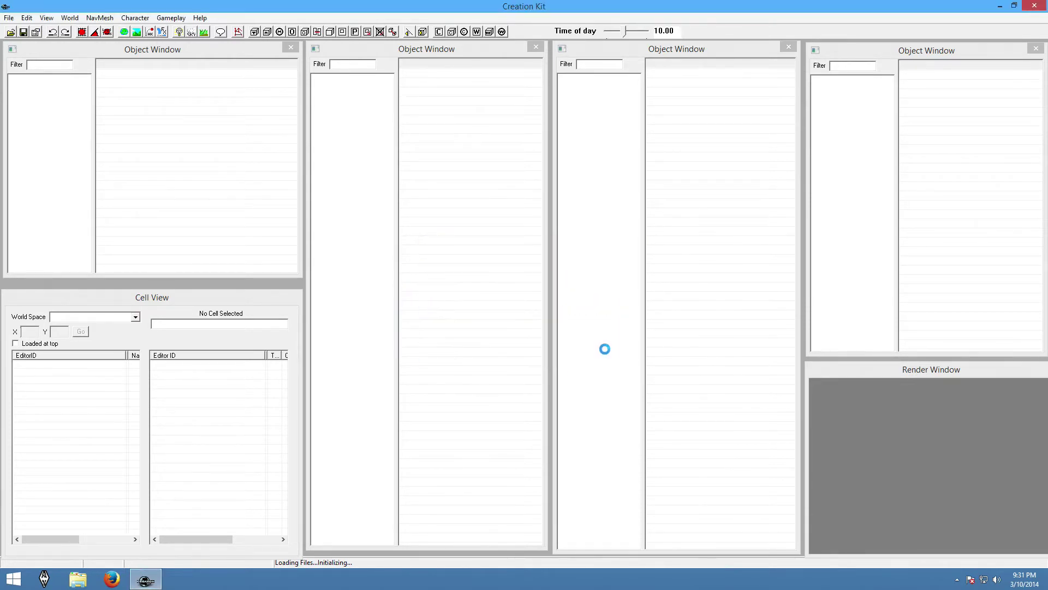
left_click(605, 349)
left_click(606, 351)
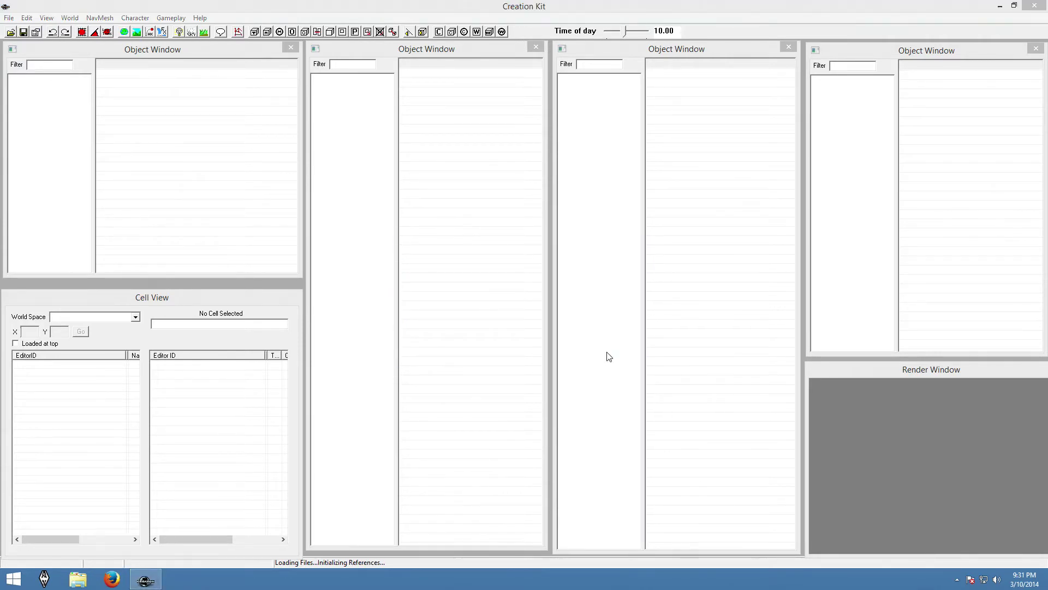
left_click(616, 353)
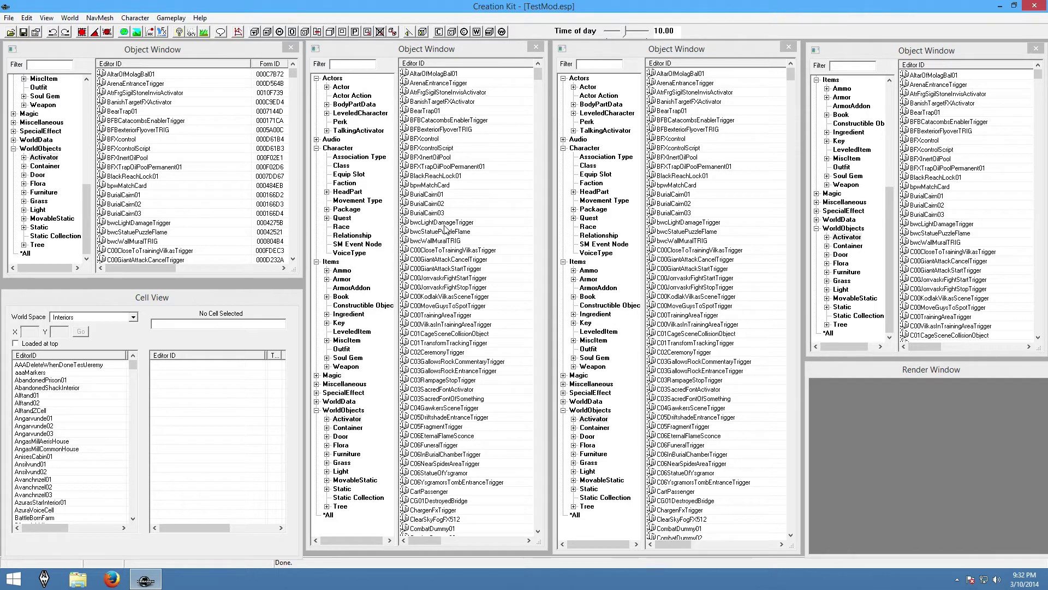
Step: Filter the full object list in the second Object Window for "daedricbow"
left_click(387, 86)
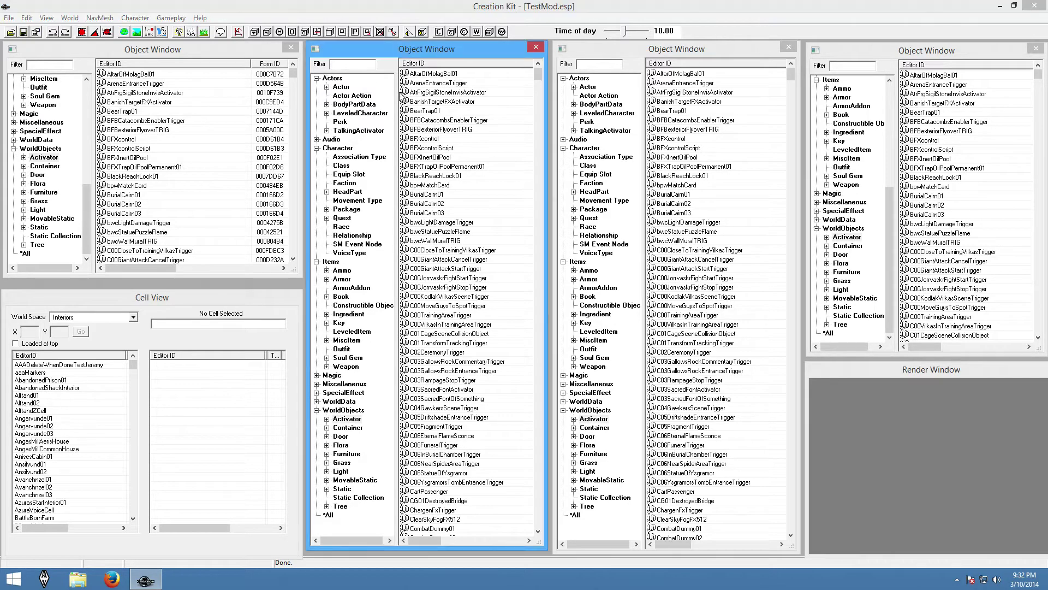
type("daedric")
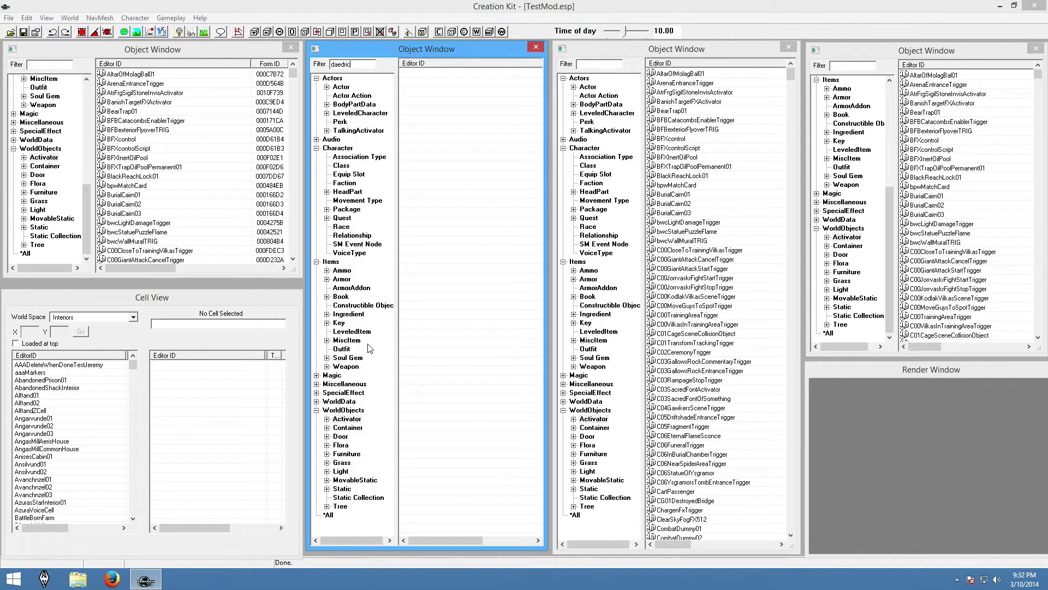
left_click(329, 516)
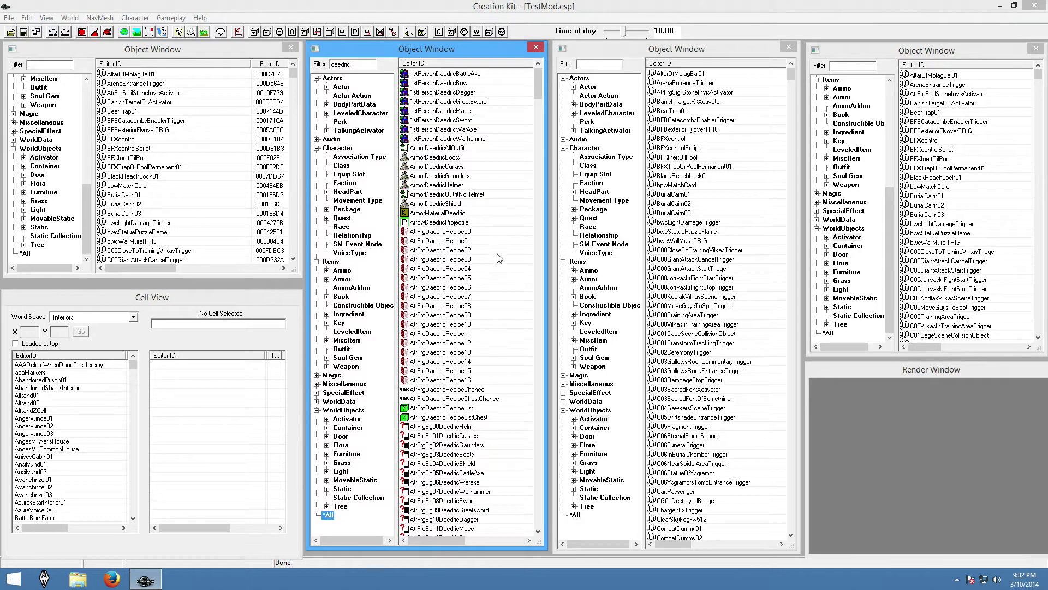
left_click_drag(537, 96, 544, 64)
left_click(369, 64)
type("bow")
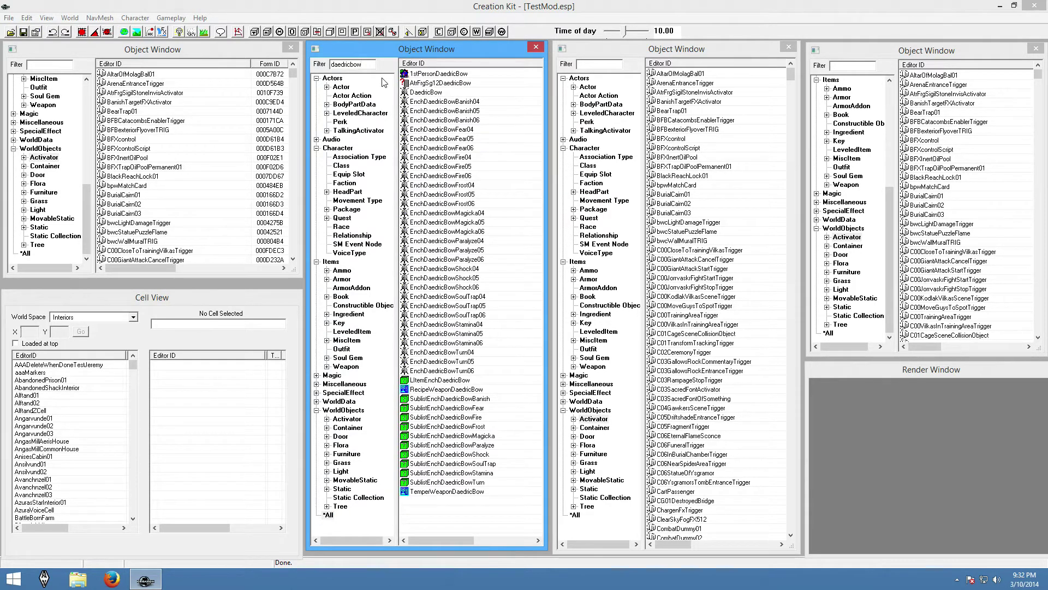
Step: Open the DaedricBow weapon record and show its game data settings
left_click(435, 92)
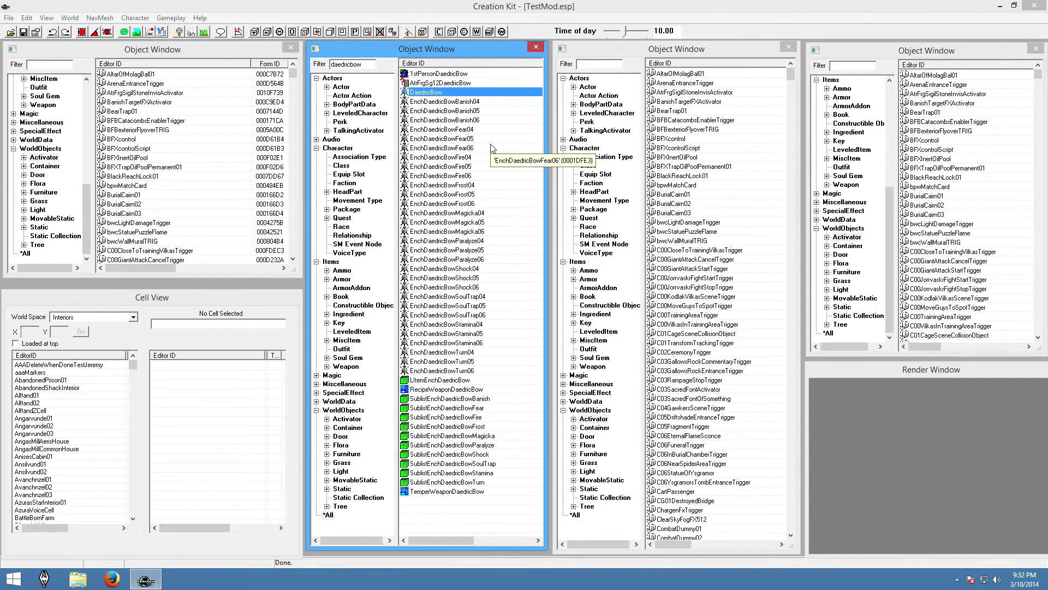
double_click(444, 94)
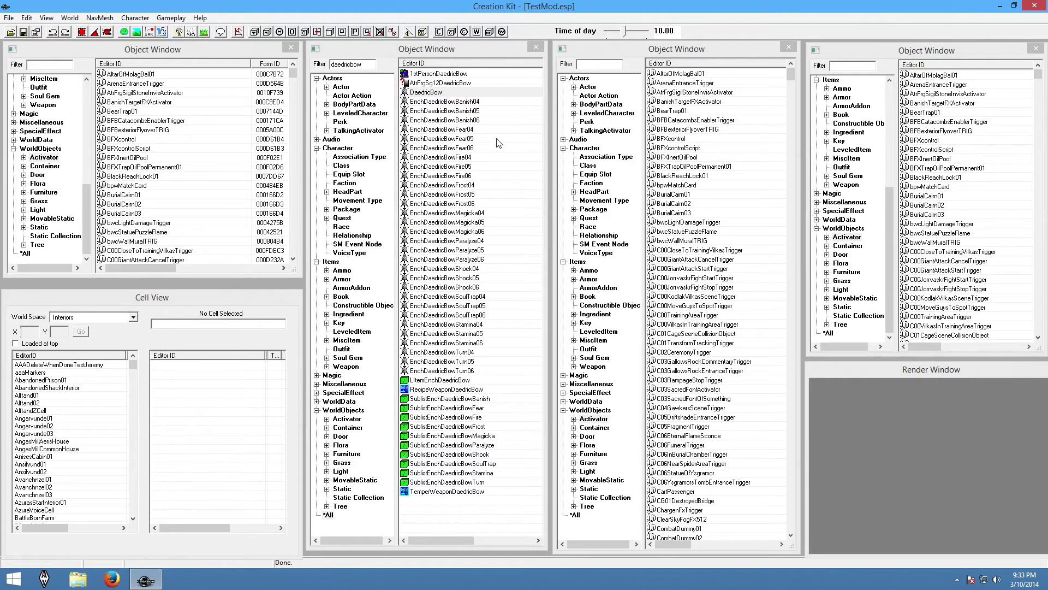
left_click_drag(460, 78, 437, 86)
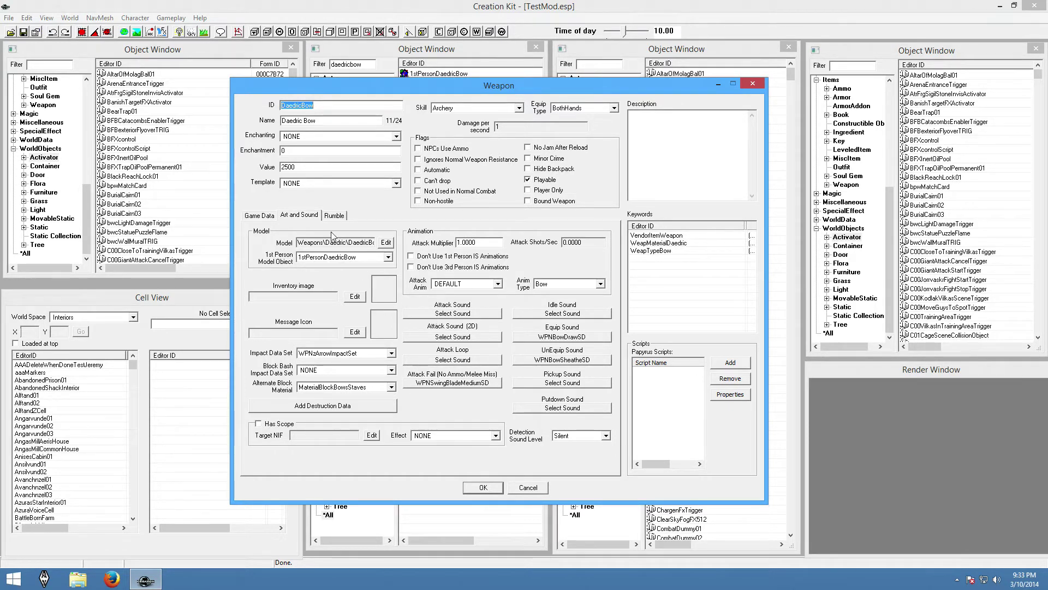
left_click(264, 216)
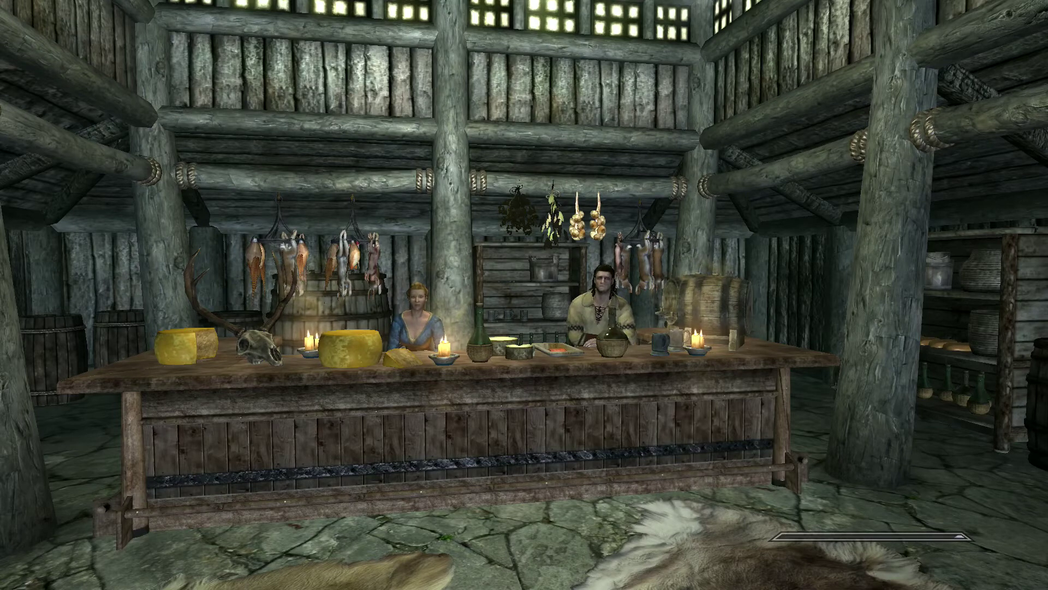
Step: Switch to Skyrim and view the weapons in the player's inventory
key("i")
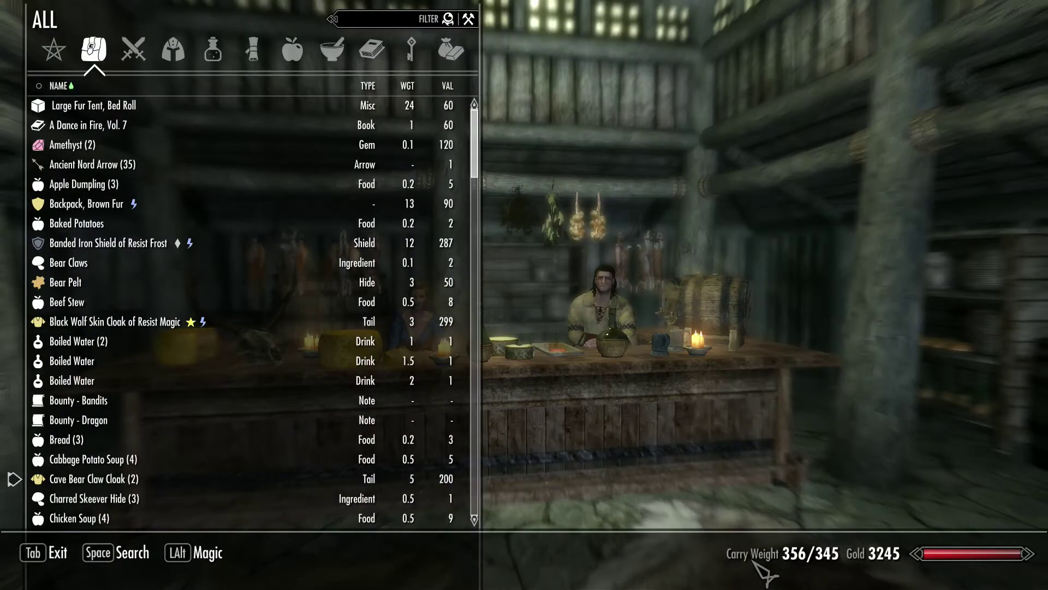
left_click(134, 50)
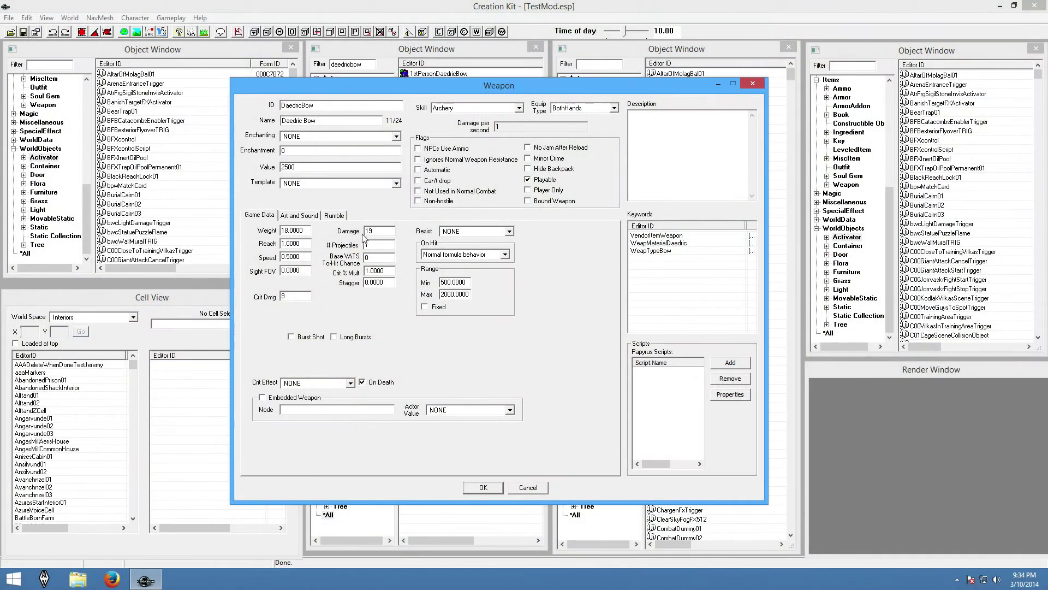
Step: In Creation Kit, set the Daedric Bow's damage to 100 and accept the weapon changes
left_click(364, 231)
double_click(364, 231)
type("100")
left_click_drag(399, 90, 656, 94)
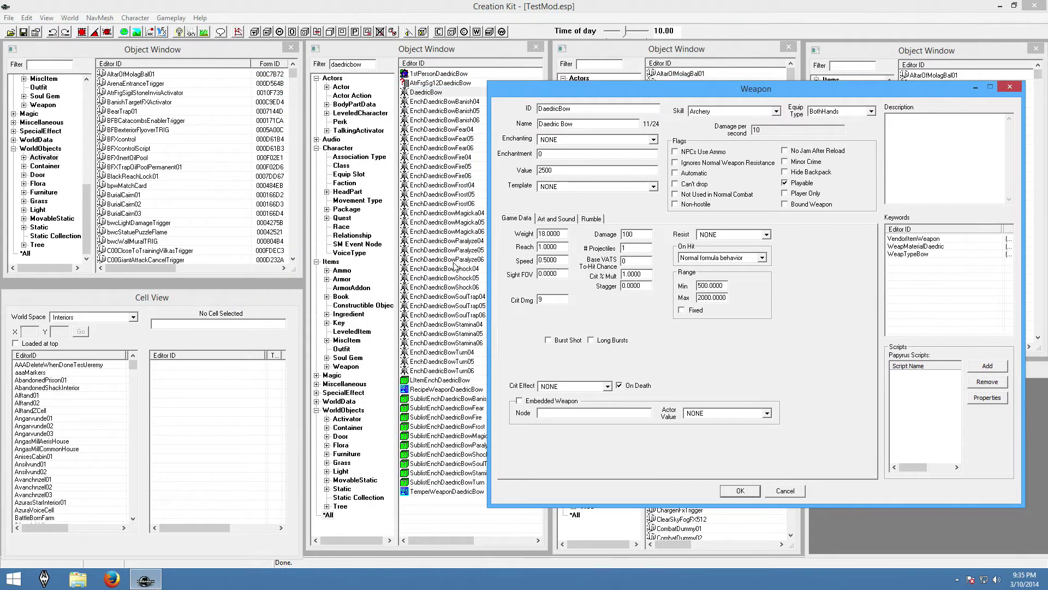
left_click_drag(526, 89, 315, 87)
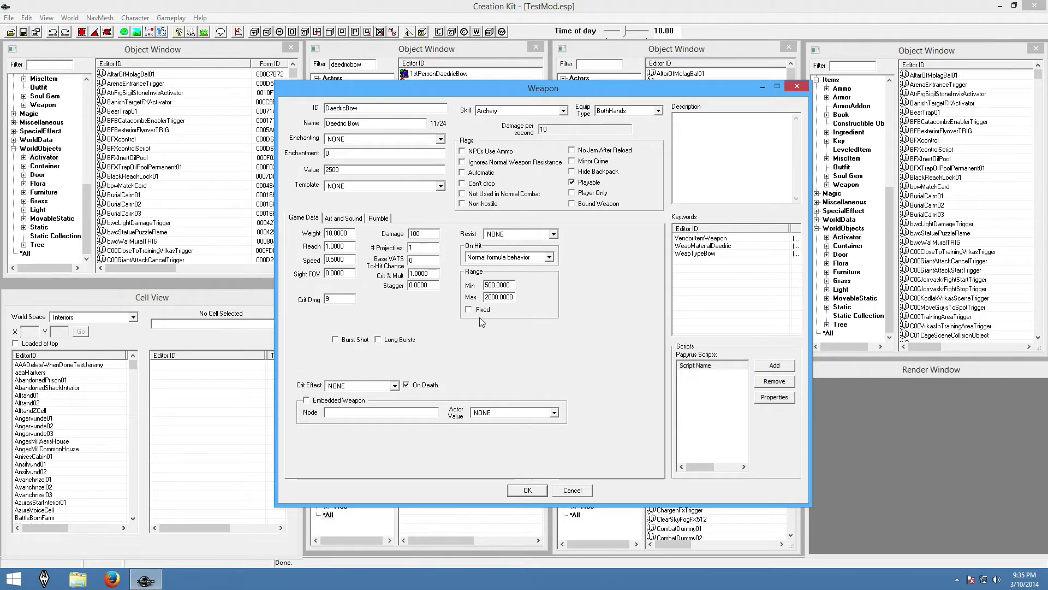
left_click(525, 490)
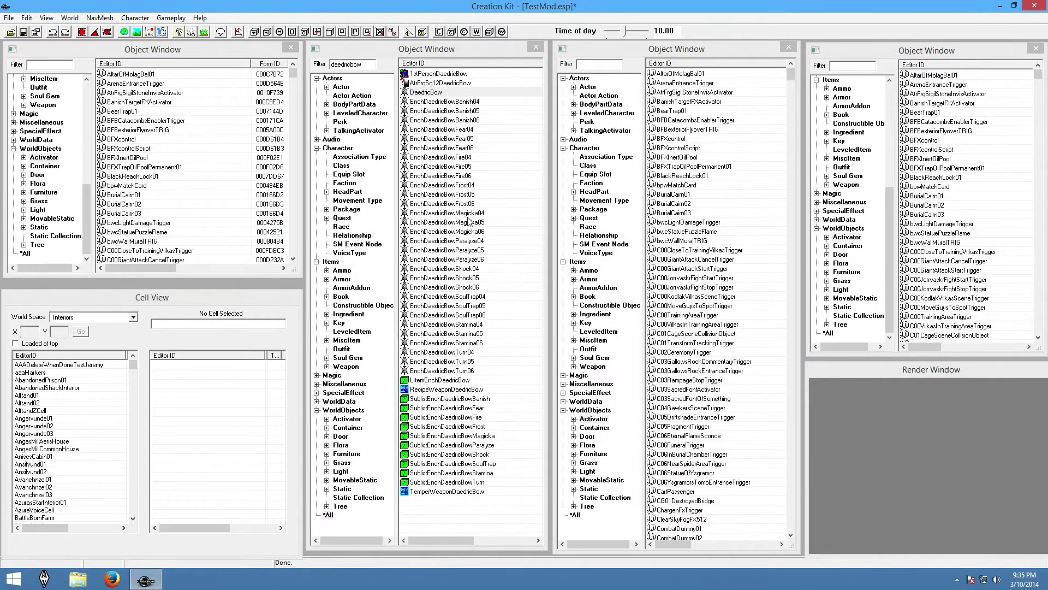
Step: Recheck the DaedricBow record without further changes, and save the plugin
double_click(438, 93)
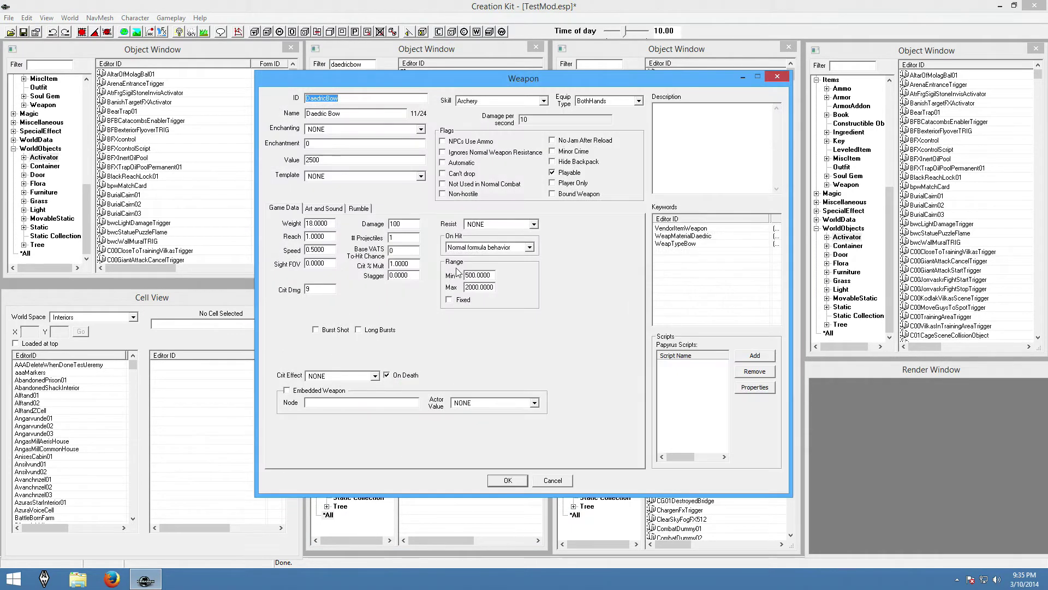
left_click(538, 480)
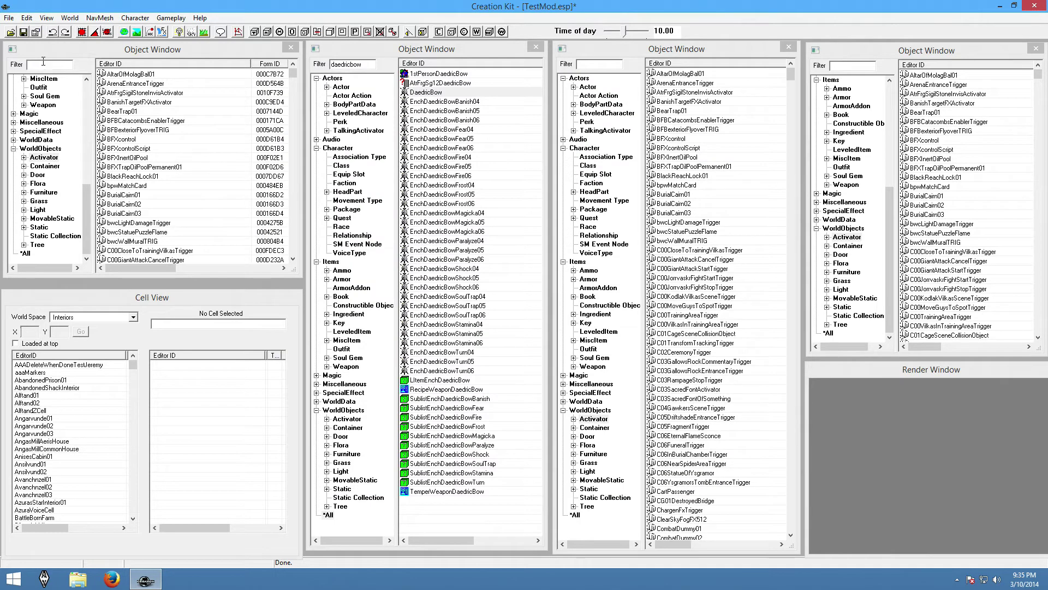
left_click(24, 32)
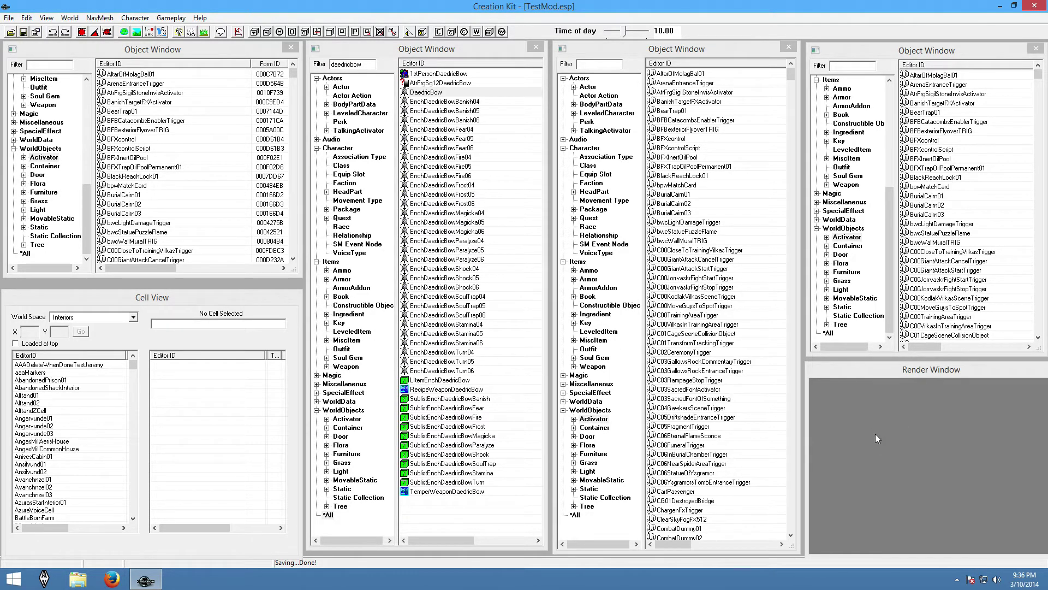
Step: Minimize the editor, start The Elder Scrolls V: Skyrim launcher through Steam and open its data files list
left_click(1002, 10)
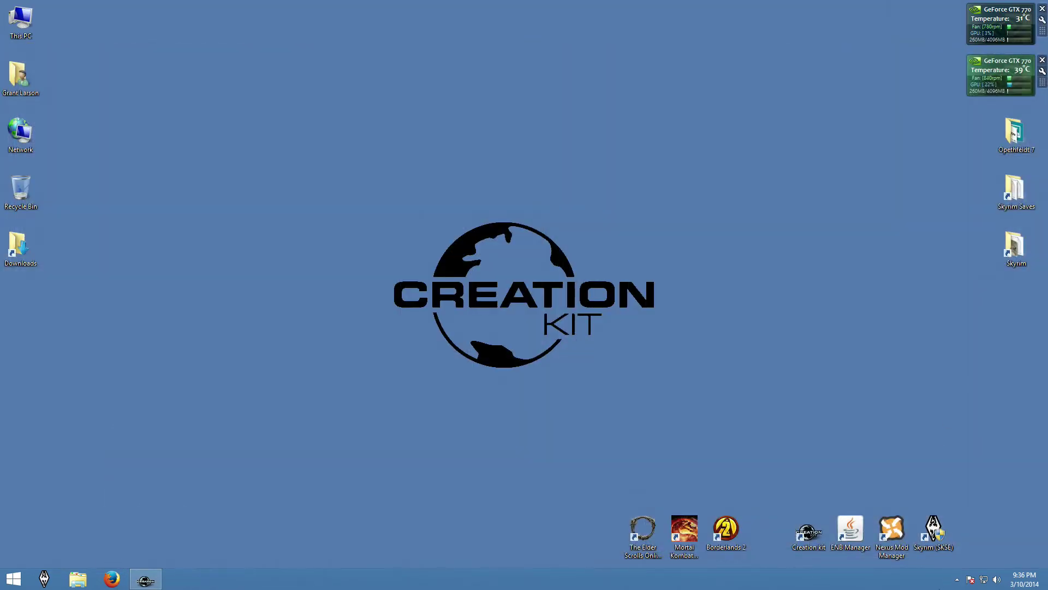
left_click(957, 579)
right_click(956, 506)
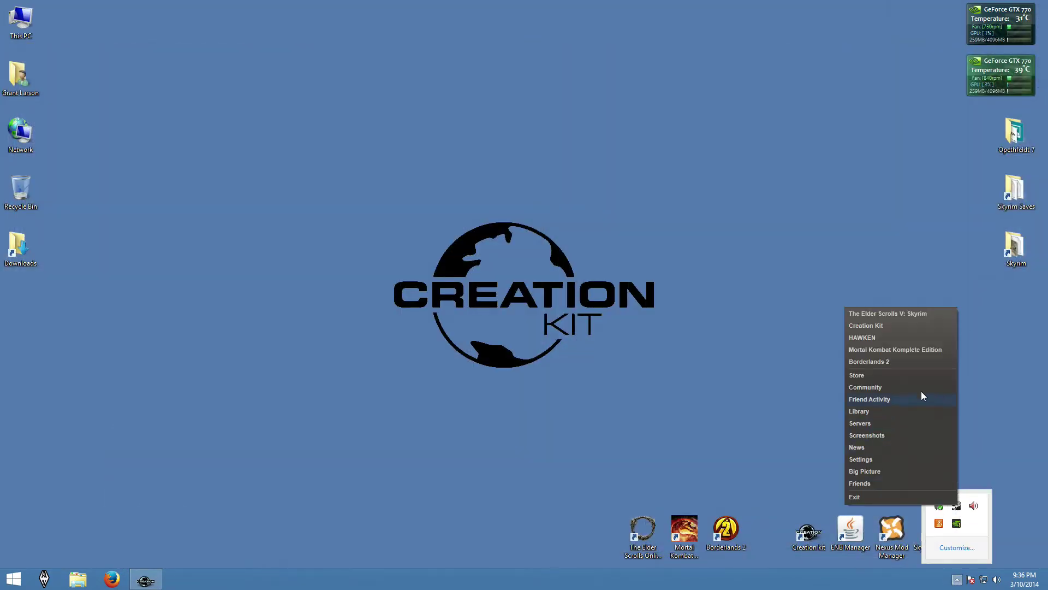
left_click(905, 316)
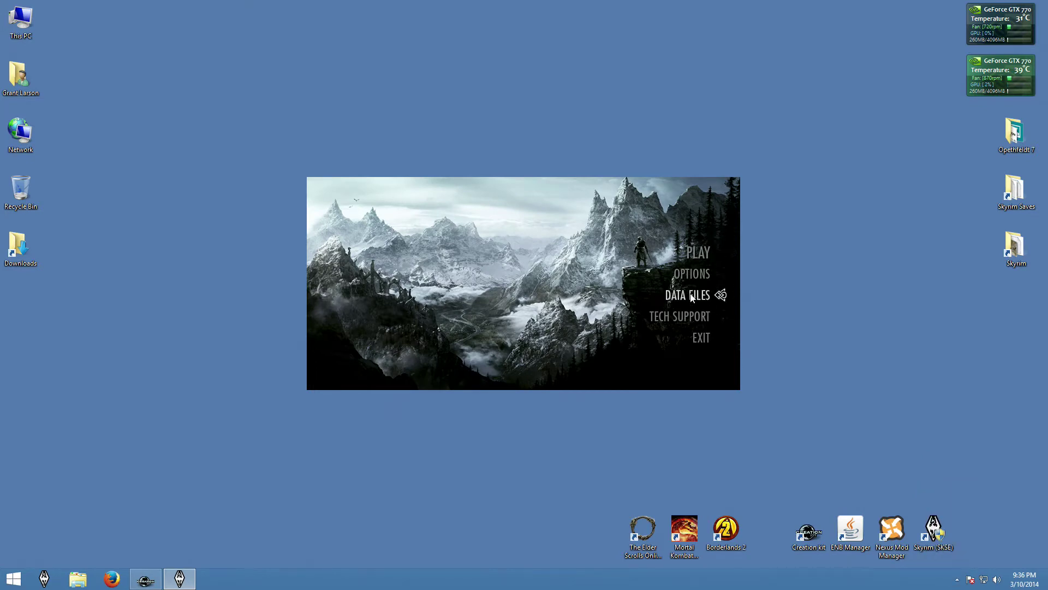
left_click(713, 297)
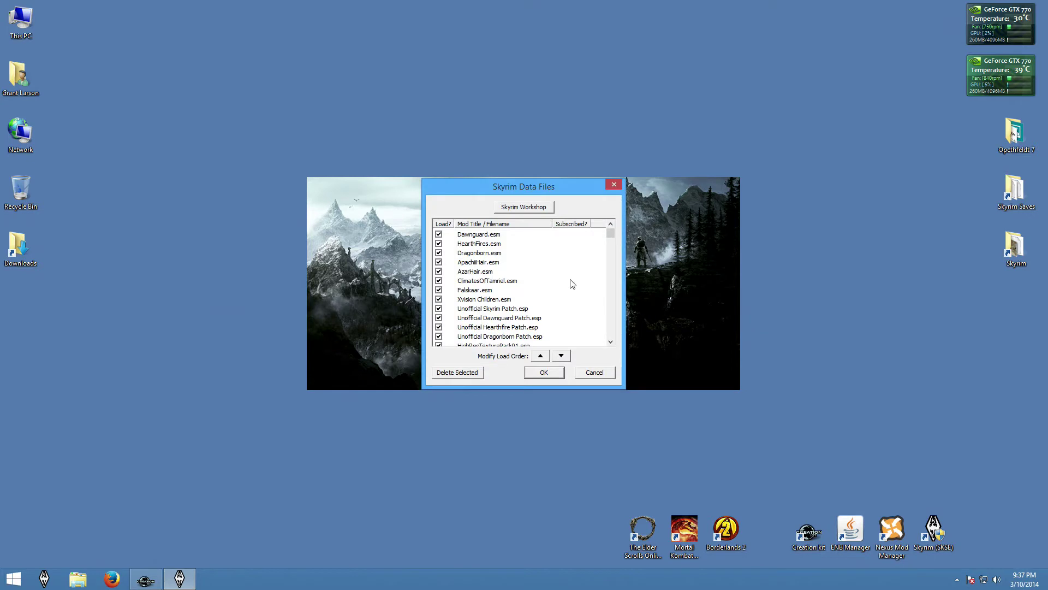
Step: Check whether TestMod.esp is enabled in the mod list, accept the list and exit the launcher
left_click_drag(612, 236, 611, 318)
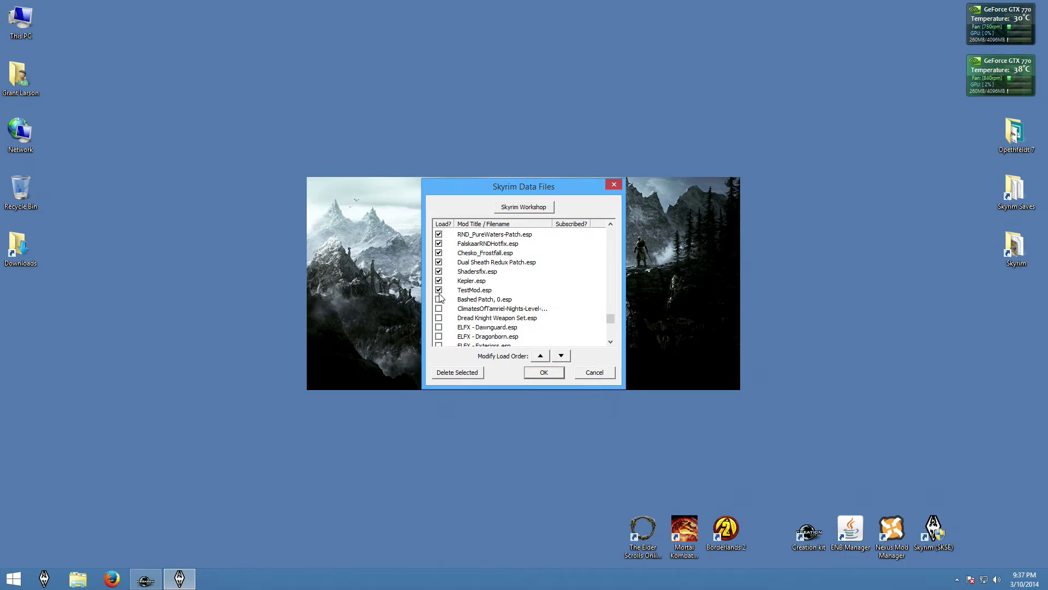
left_click(543, 372)
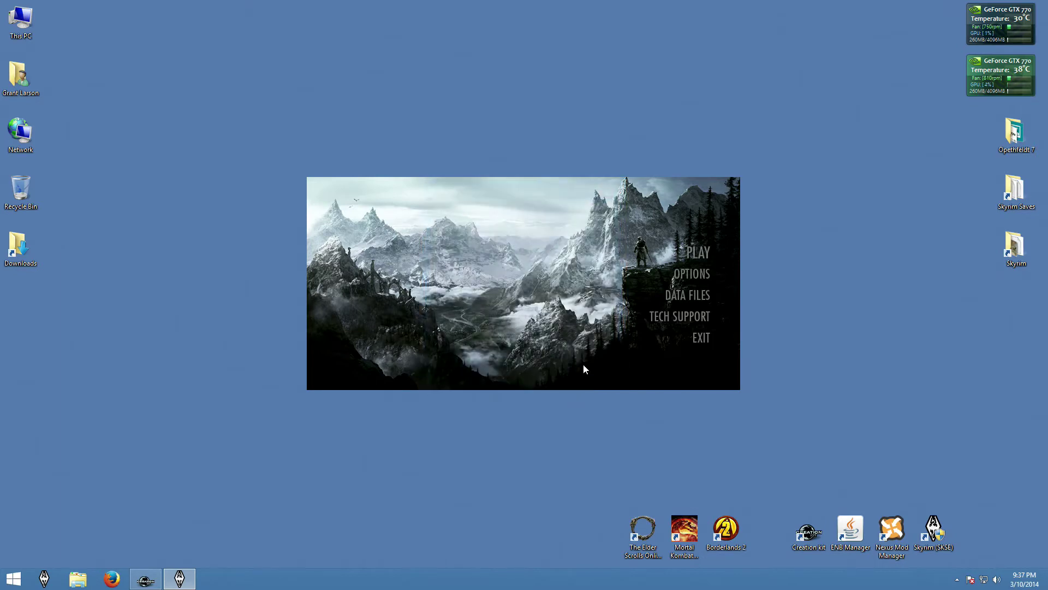
left_click(703, 338)
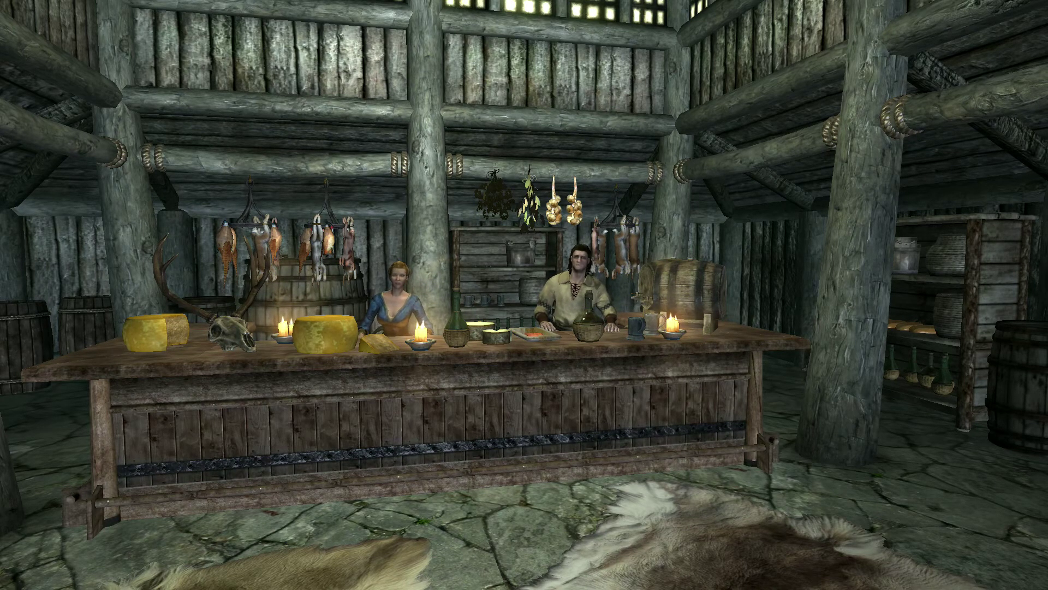
Step: Switch to Skyrim and open the player's inventory to check the bow
key("i")
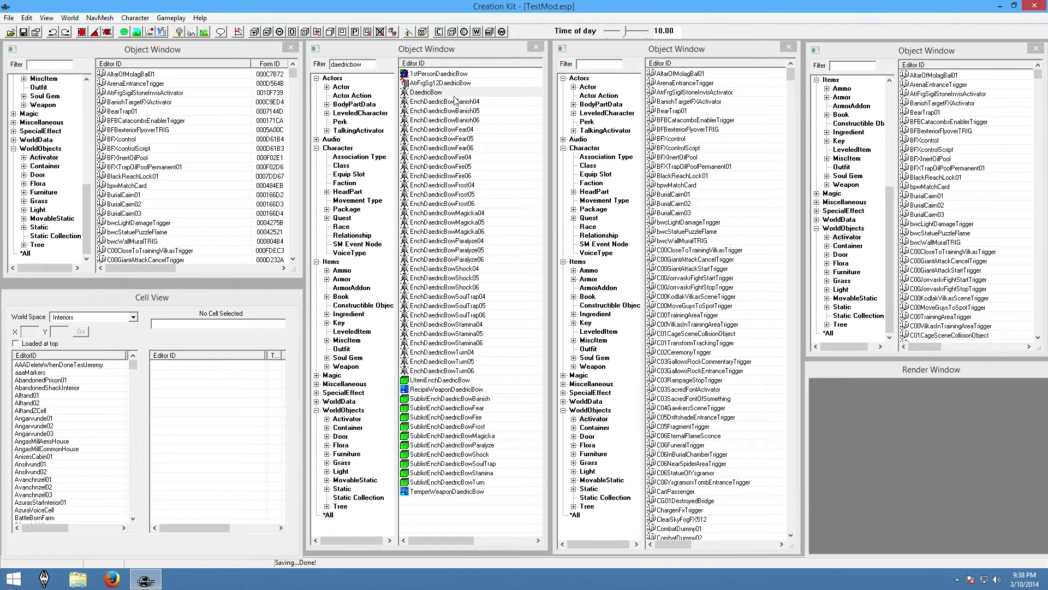
Step: Reopen the DaedricBow record in Creation Kit, changing its ID to DaedricBowTestMod and its name to "Daedric Bow of Awesome"
double_click(437, 93)
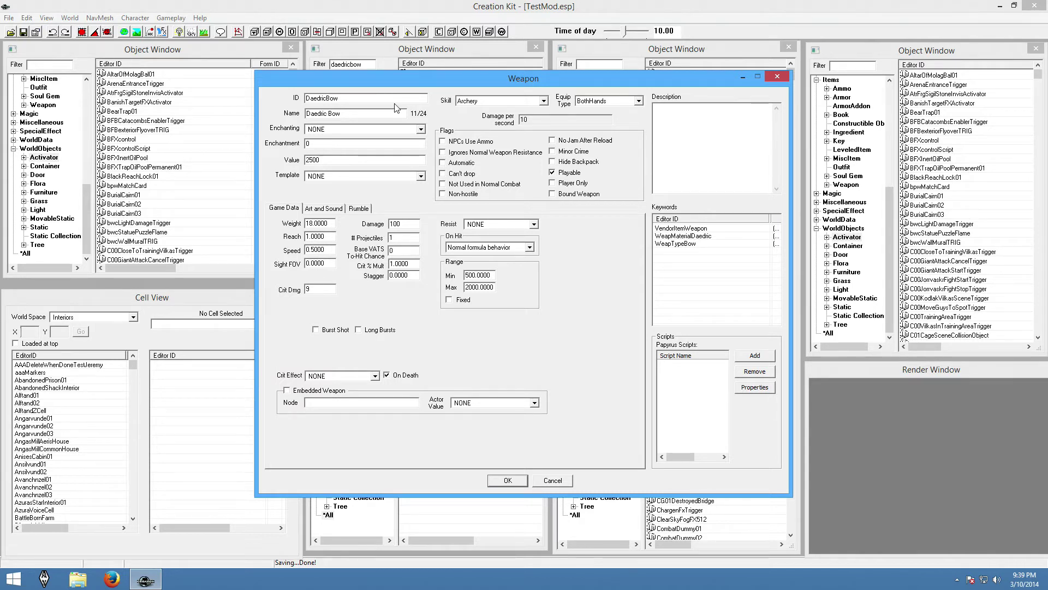
type("Test")
type("Mod")
type("of")
type(" Awesome")
Step: Set the bow's value to 250000 and its weight to 1
double_click(335, 159)
left_click(333, 160)
left_click(308, 223)
key("Delete")
Step: Set the bow's critical damage to 100 and its base damage to 200
left_click_drag(311, 289, 299, 292)
type("100")
left_click_drag(405, 224, 382, 227)
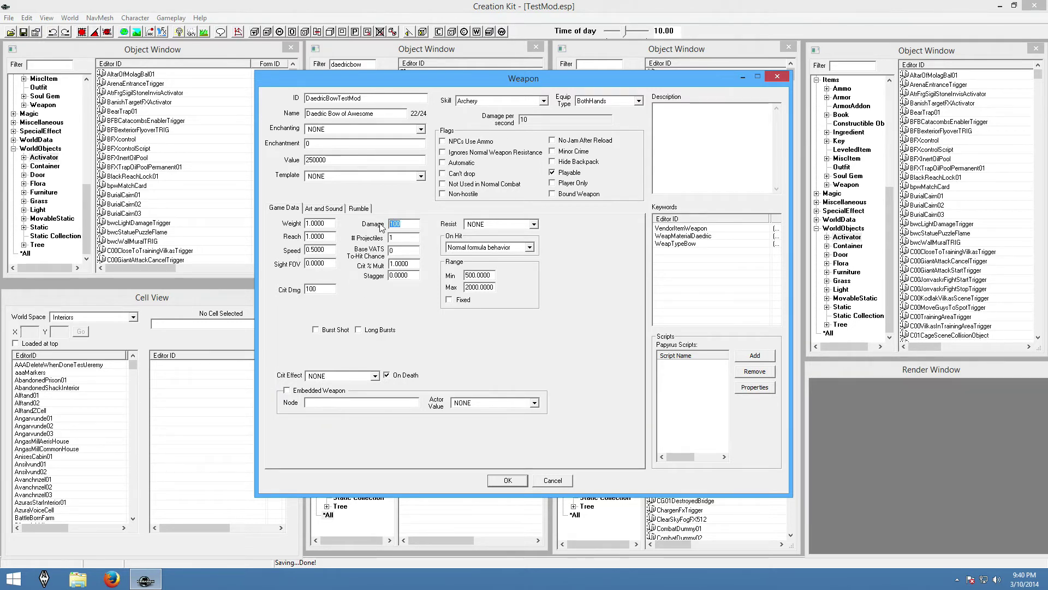
type("200")
Step: Accept the weapon edits and create a new form under the ID DaedricBowTestMod
left_click(506, 479)
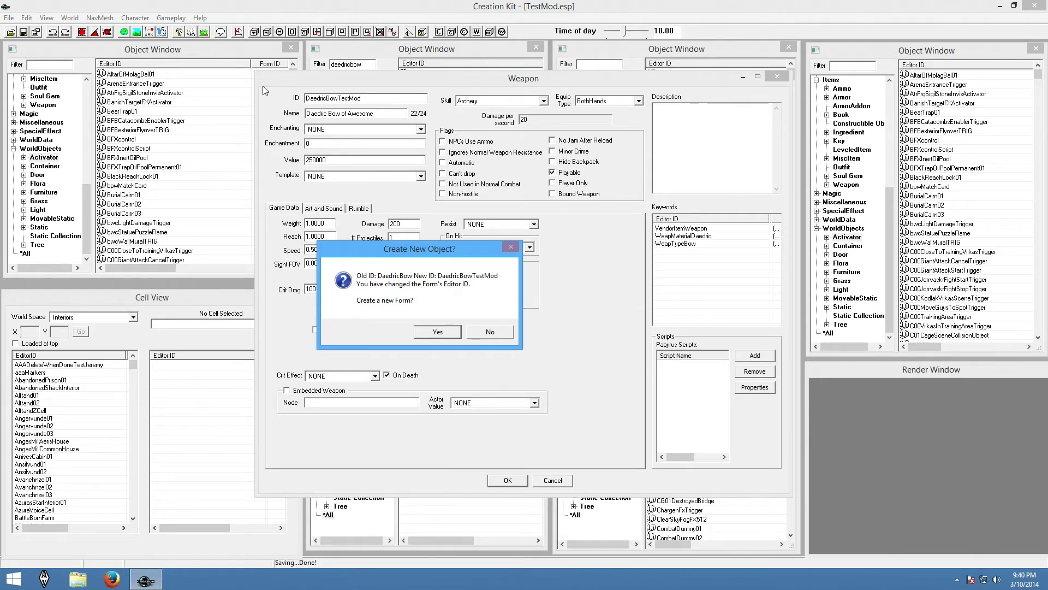
left_click(254, 48)
left_click(440, 331)
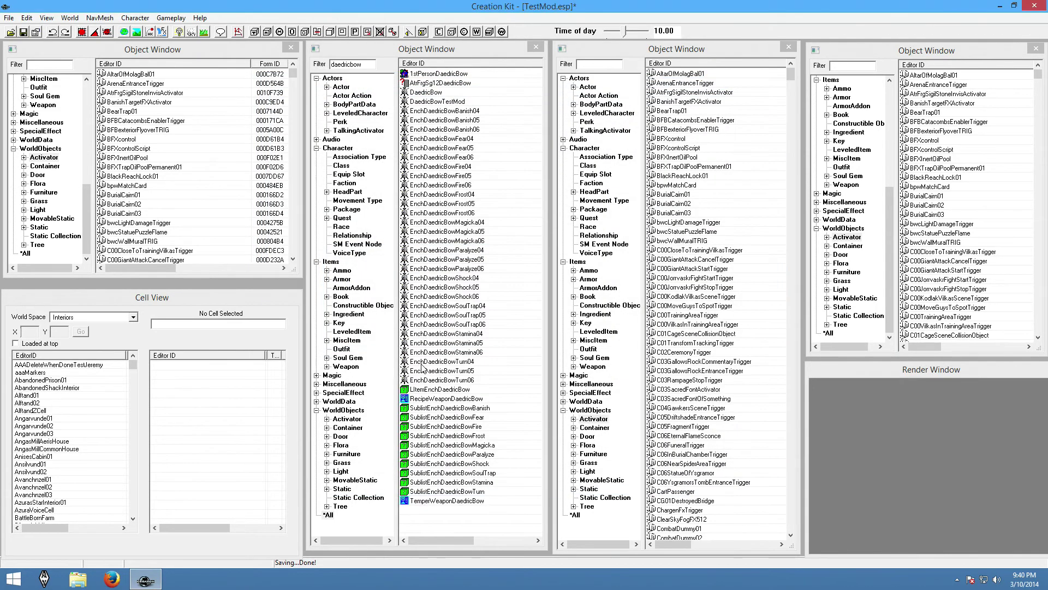
Step: Review the DaedricBowTestMod record's values, close it and save the plugin
left_click(434, 102)
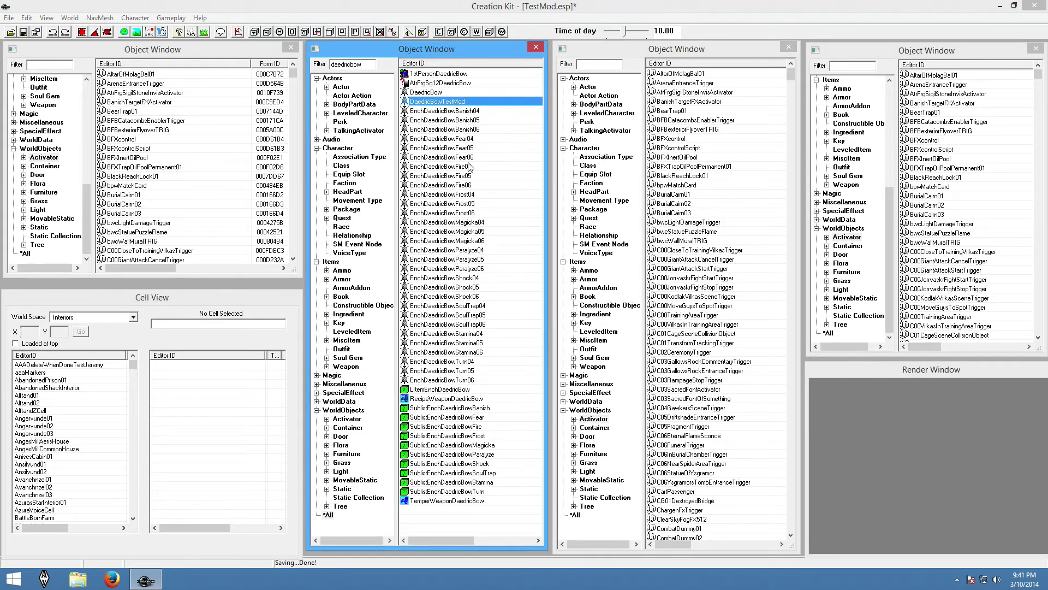
double_click(457, 102)
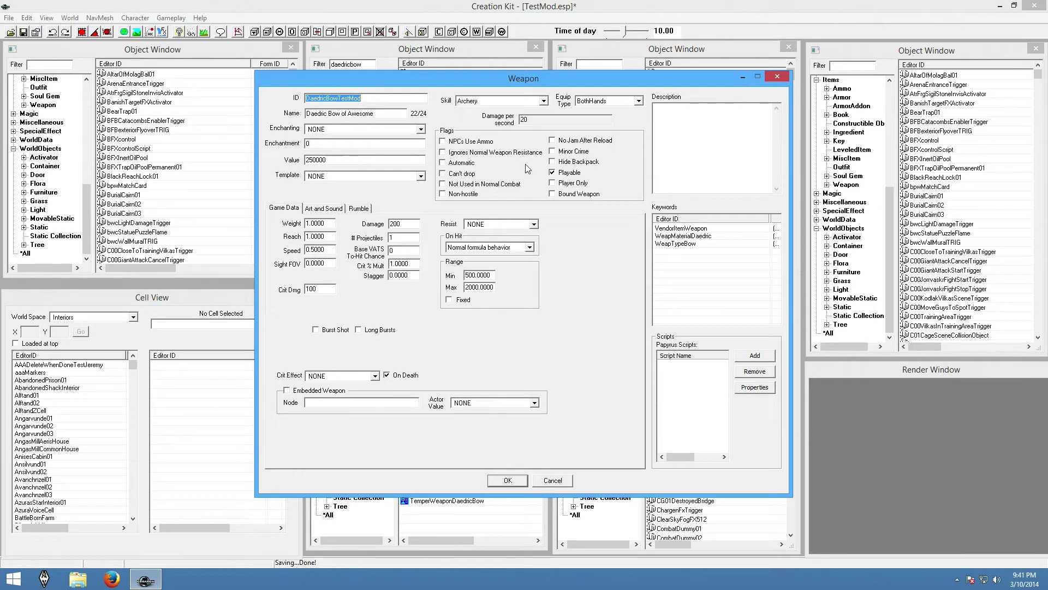
left_click(507, 480)
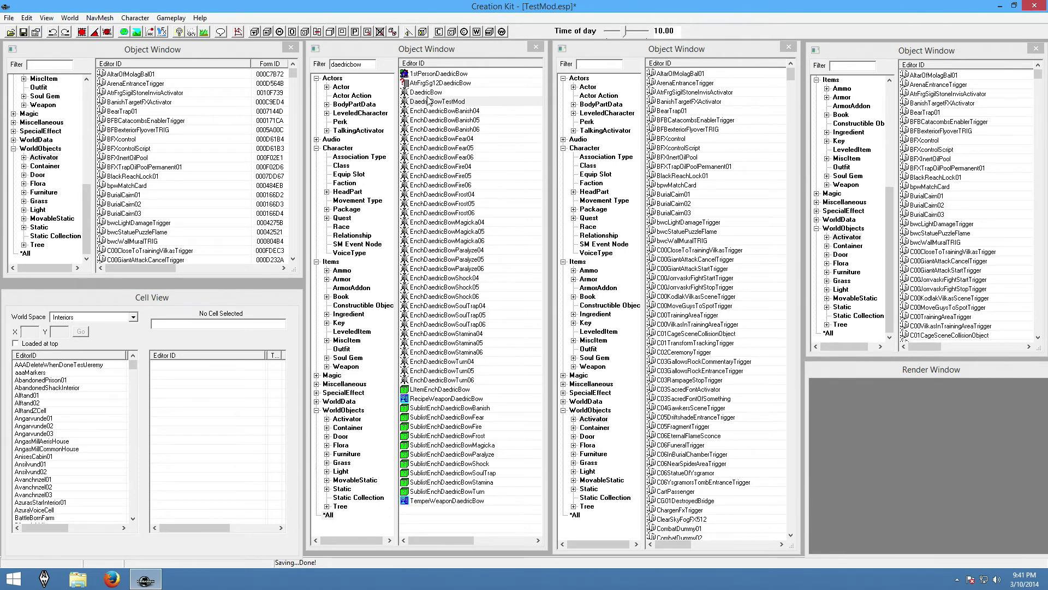
left_click(23, 32)
Step: Start the Skyrim launcher and open its list of data files
left_click(956, 580)
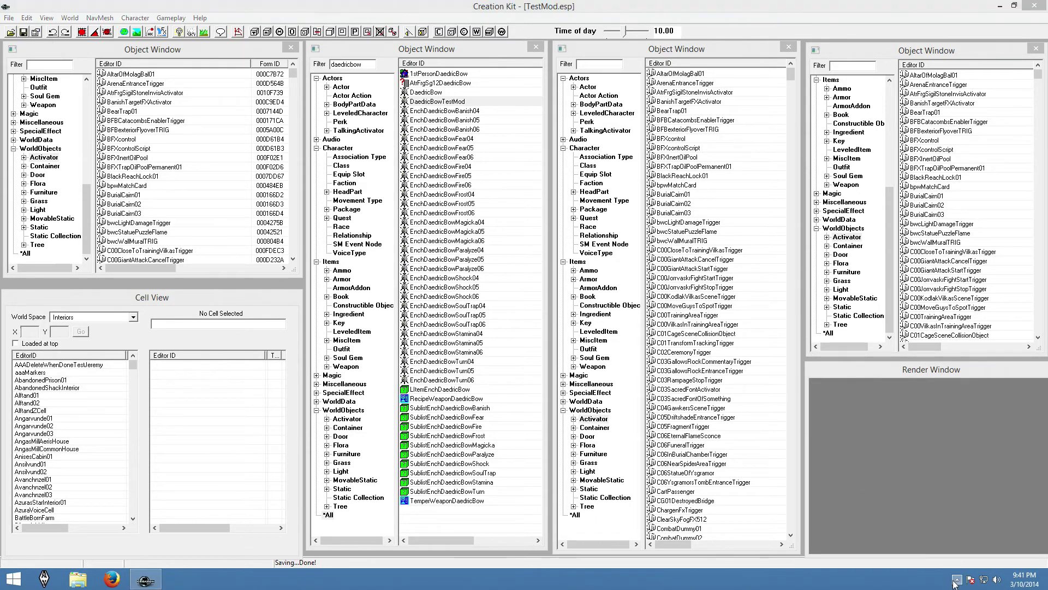
right_click(959, 509)
left_click(891, 321)
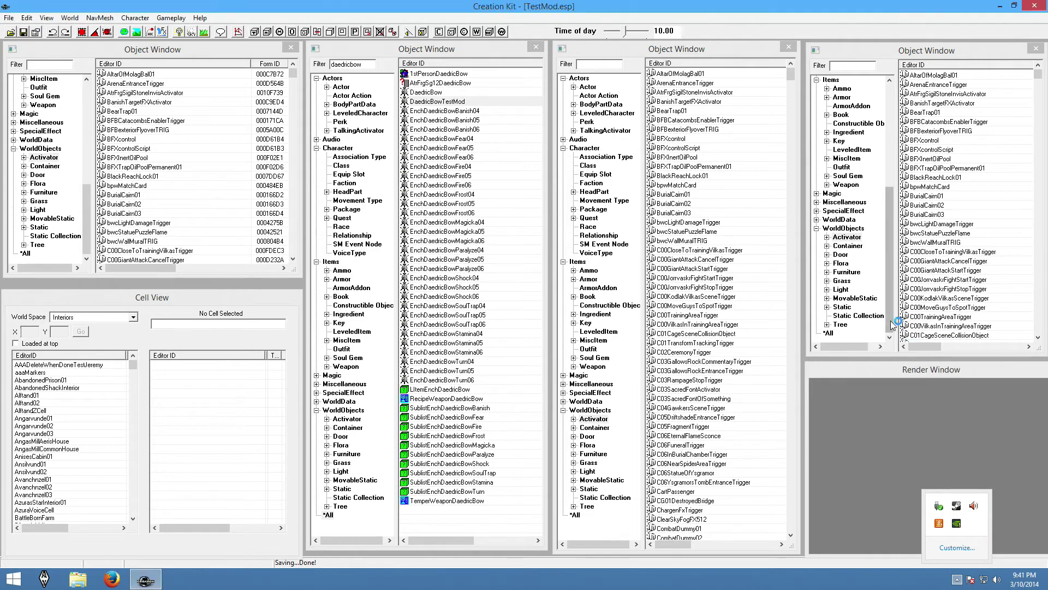
left_click(707, 295)
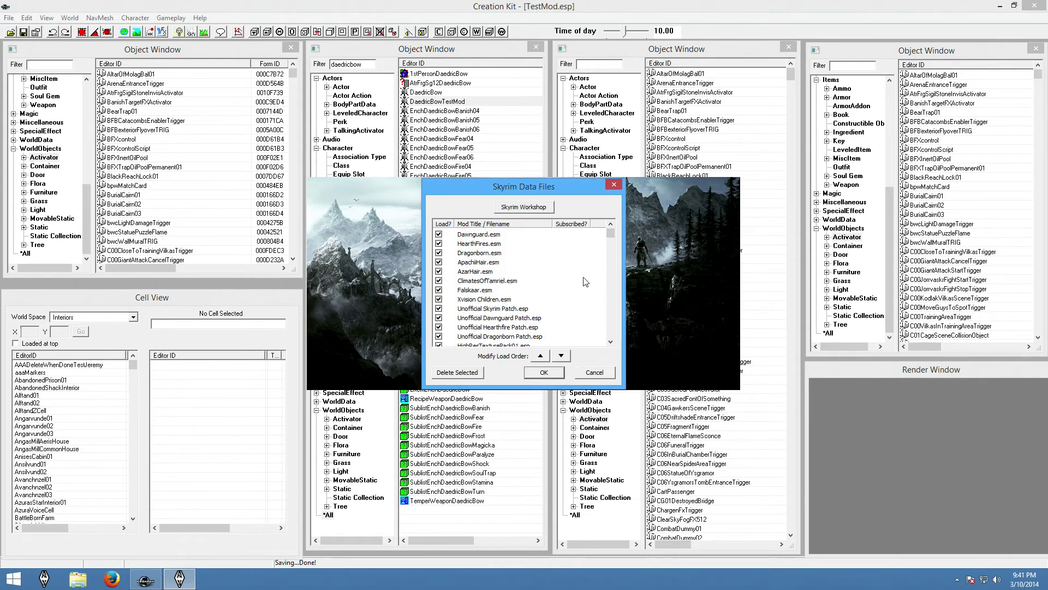
Step: Check that TestMod.esp is enabled near the end of the load order, accept the list and exit the launcher
left_click_drag(611, 231, 611, 323)
left_click(610, 225)
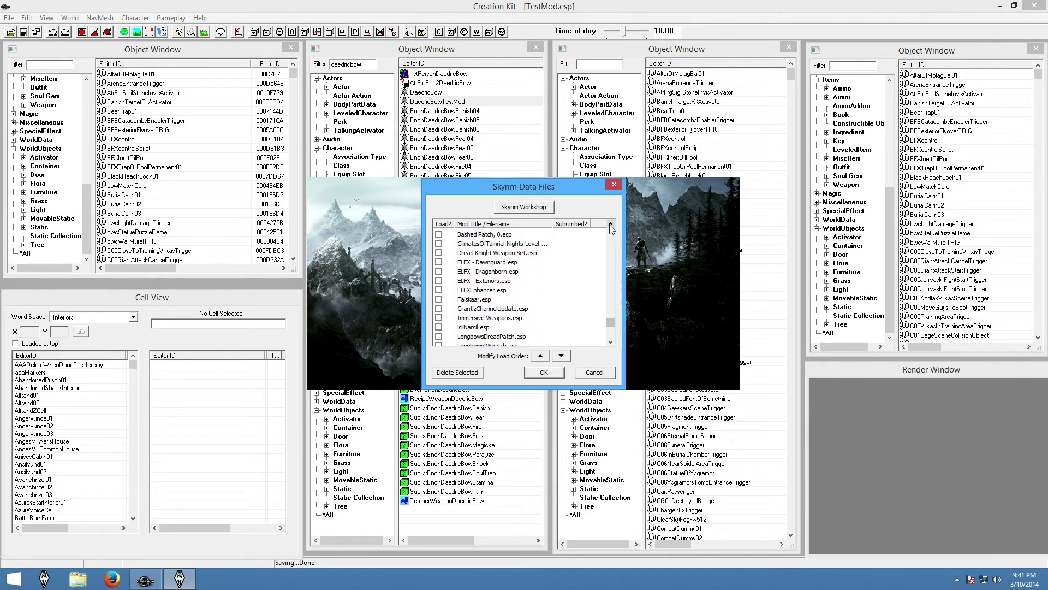
left_click(611, 225)
left_click(610, 225)
left_click(610, 225)
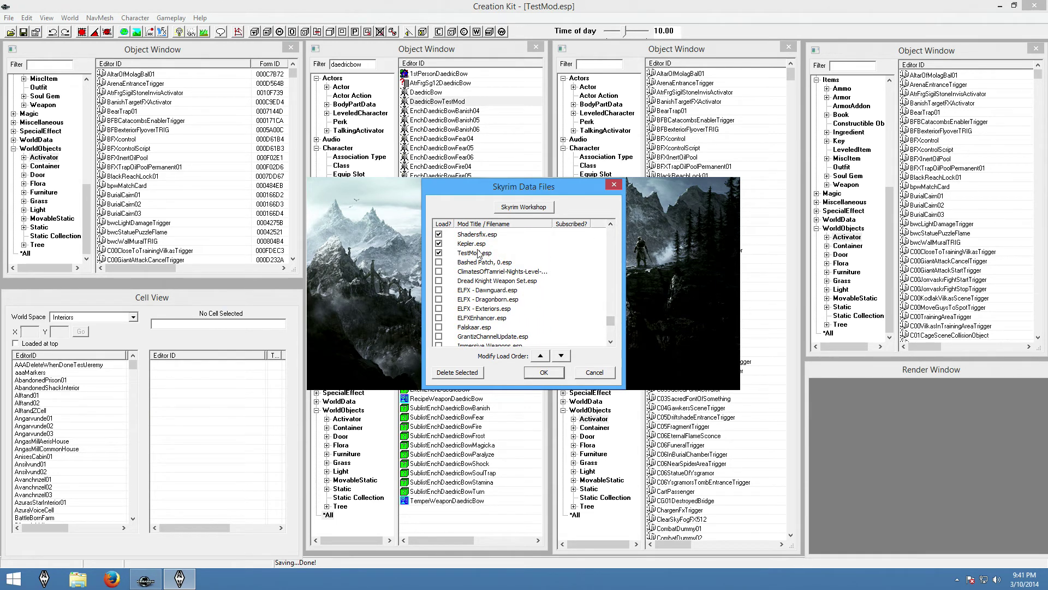
left_click(542, 374)
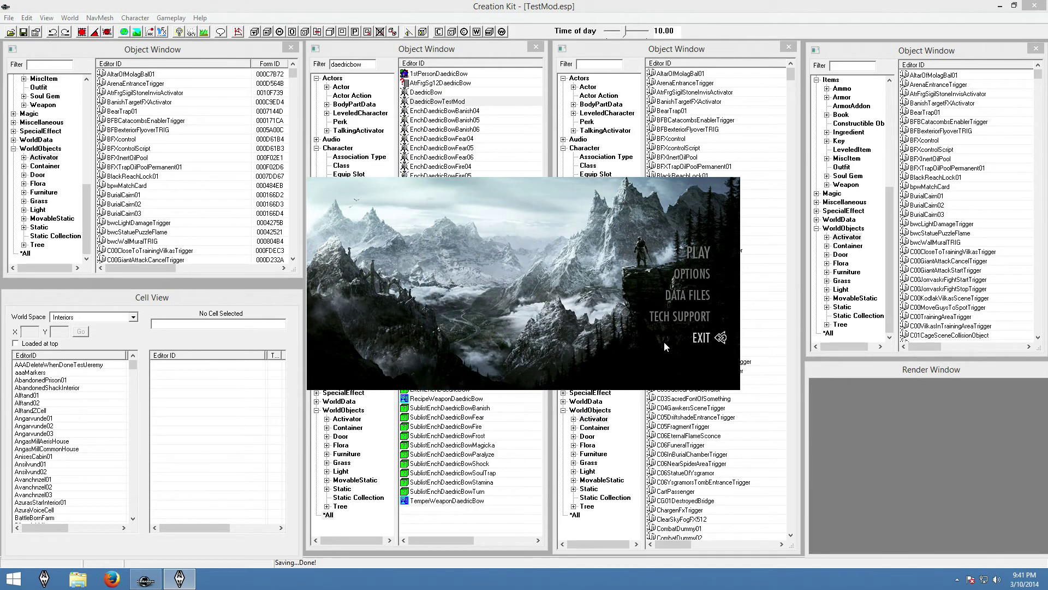
left_click(700, 338)
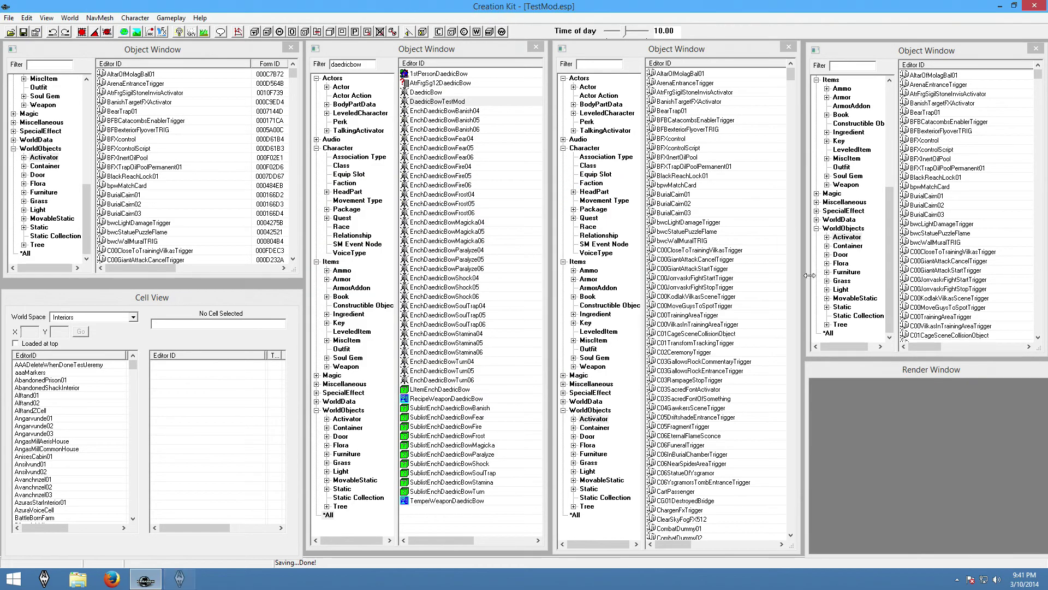
Step: Switch to Skyrim, examine the Daedric Bow among the weapons in the player's inventory, and close the inventory
left_click(1000, 6)
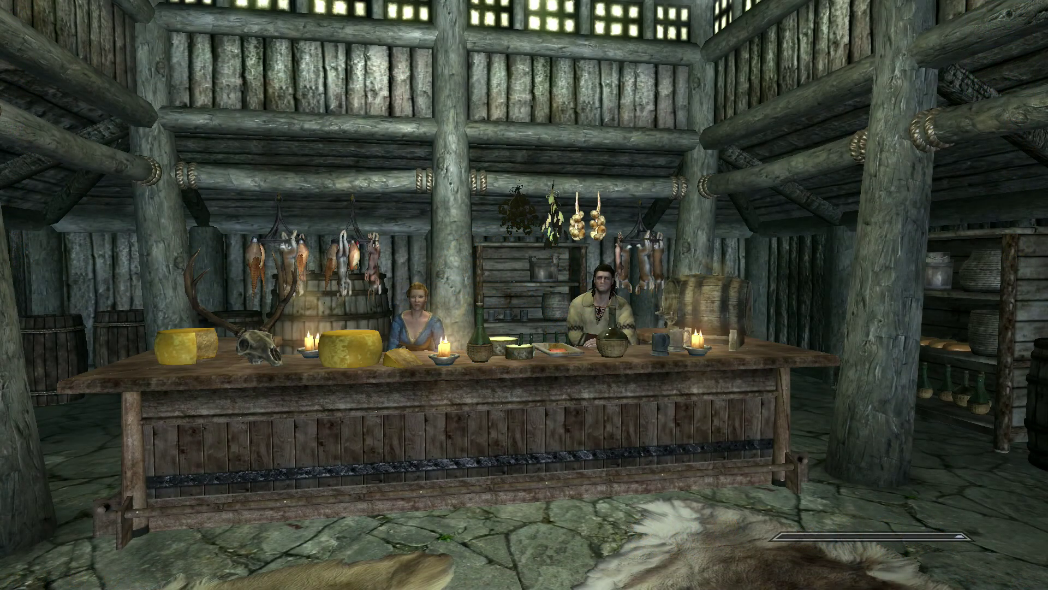
key("i")
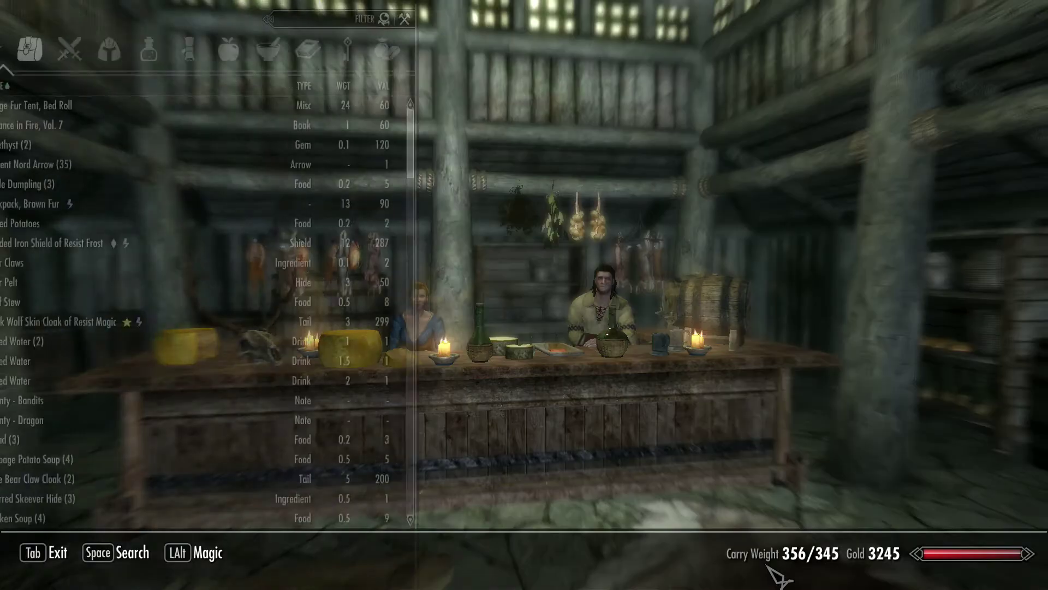
left_click(133, 49)
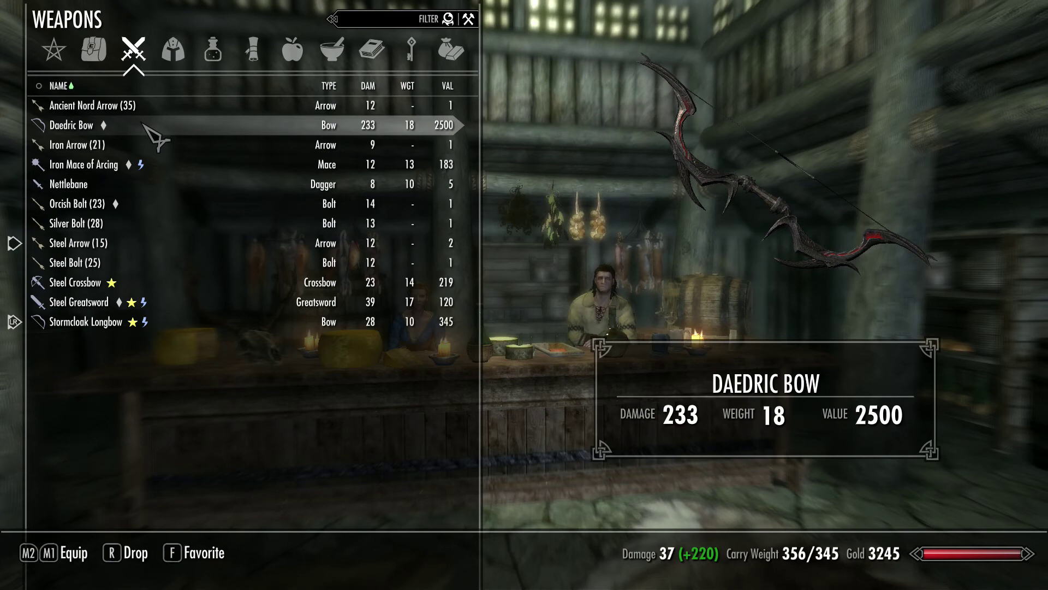
key("Tab")
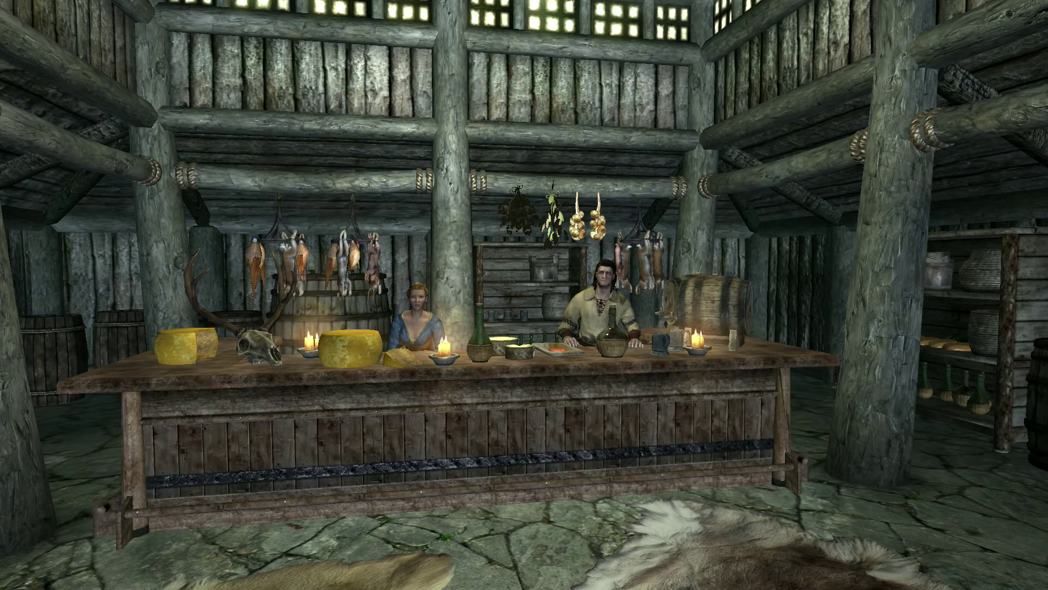
Step: Look up the new bow's form ID in the console with help "daedric bow of awesome"
key("grave")
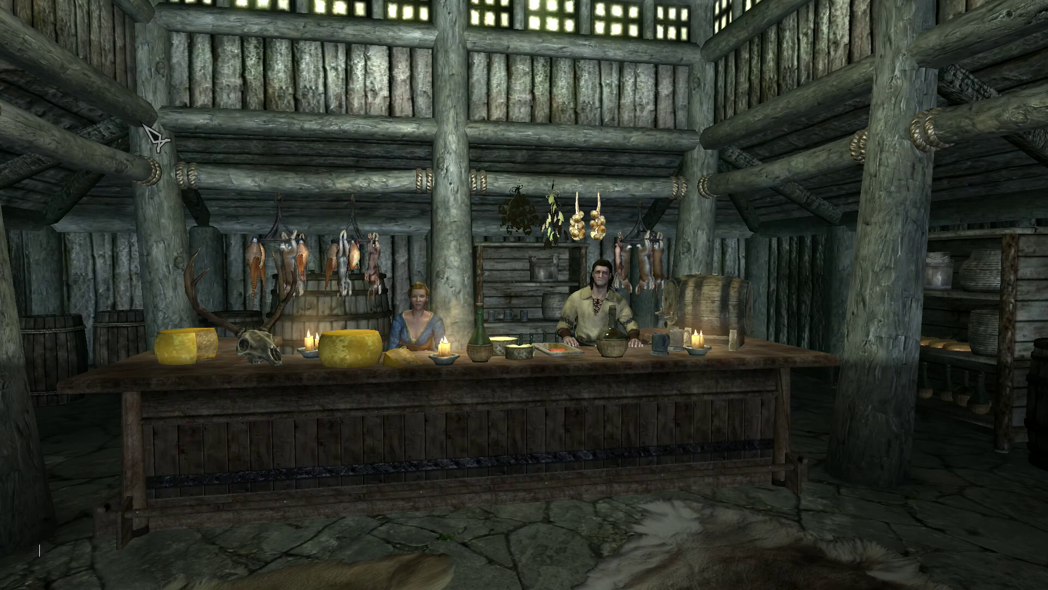
type("help \"daedric bow of aweso")
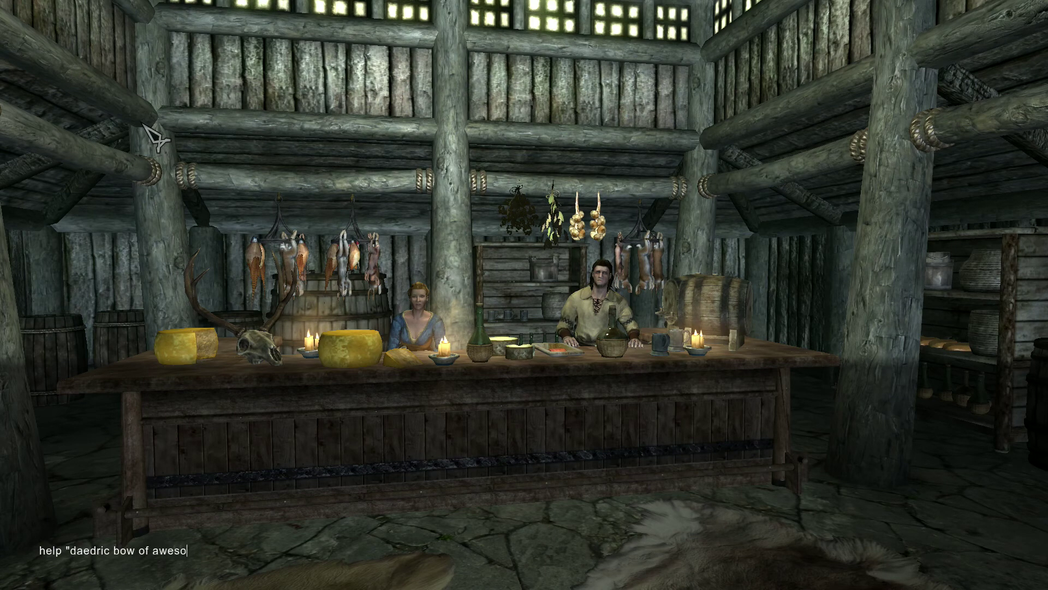
type("me")
key("Return")
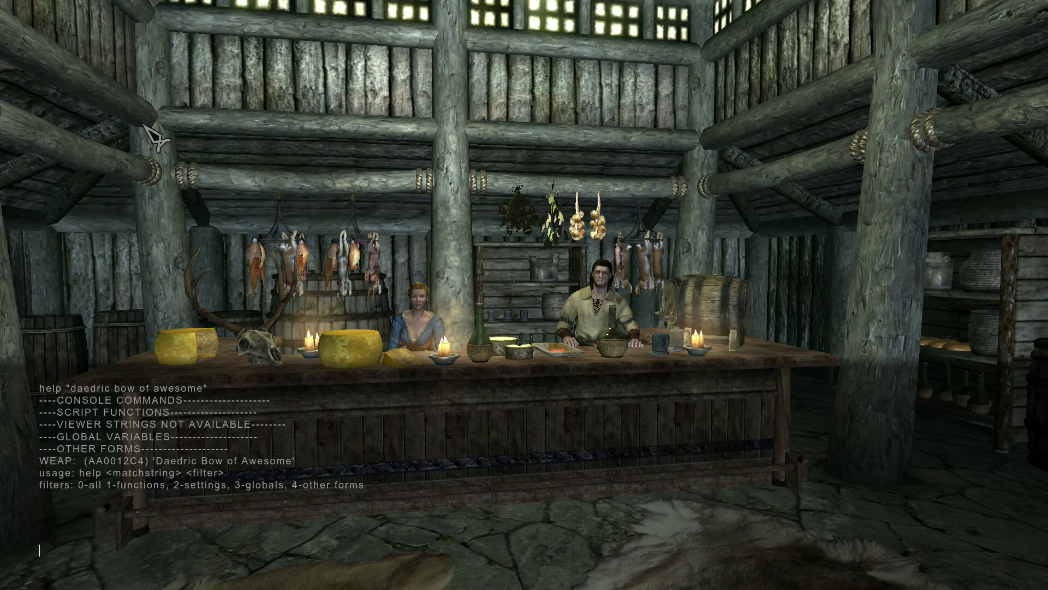
Step: Add one Daedric Bow of Awesome with the console command player.additem AA0012c4 1, and reopen the inventory to view it
type("player.additem")
type("AA00")
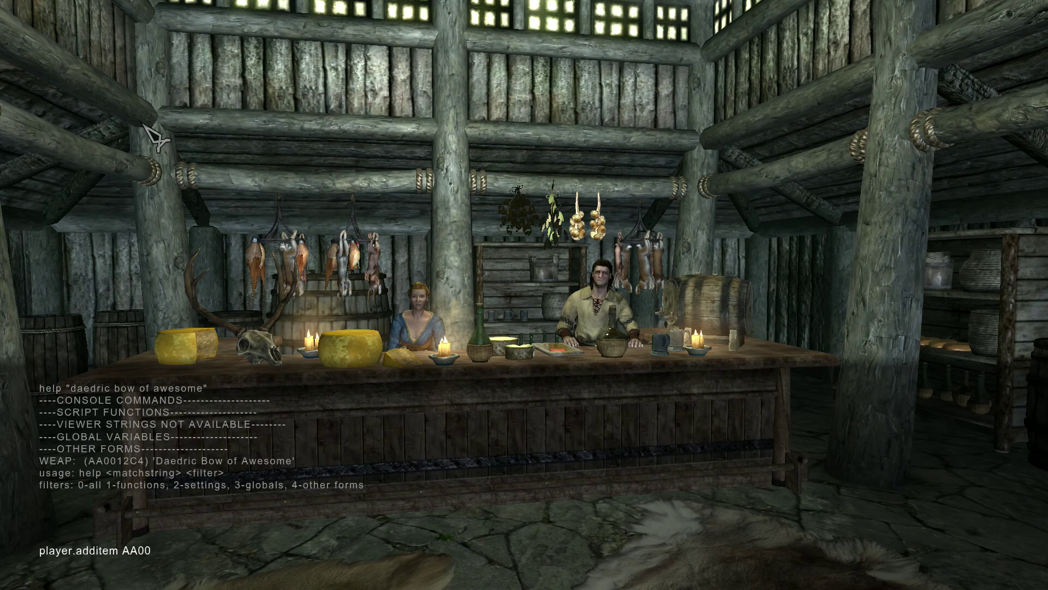
type("12c4 1")
key("Return")
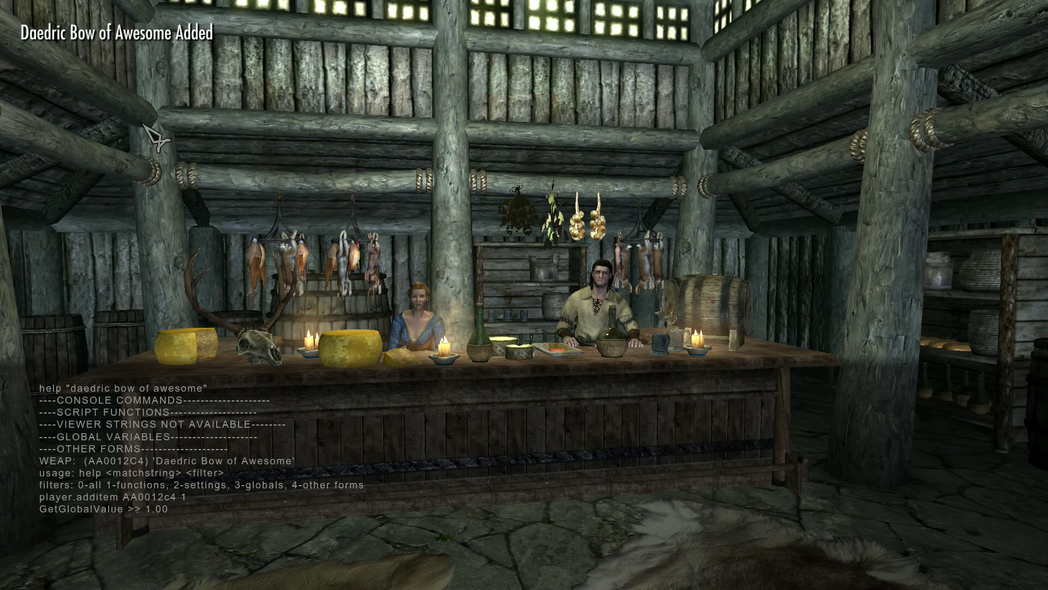
key("grave")
key("i")
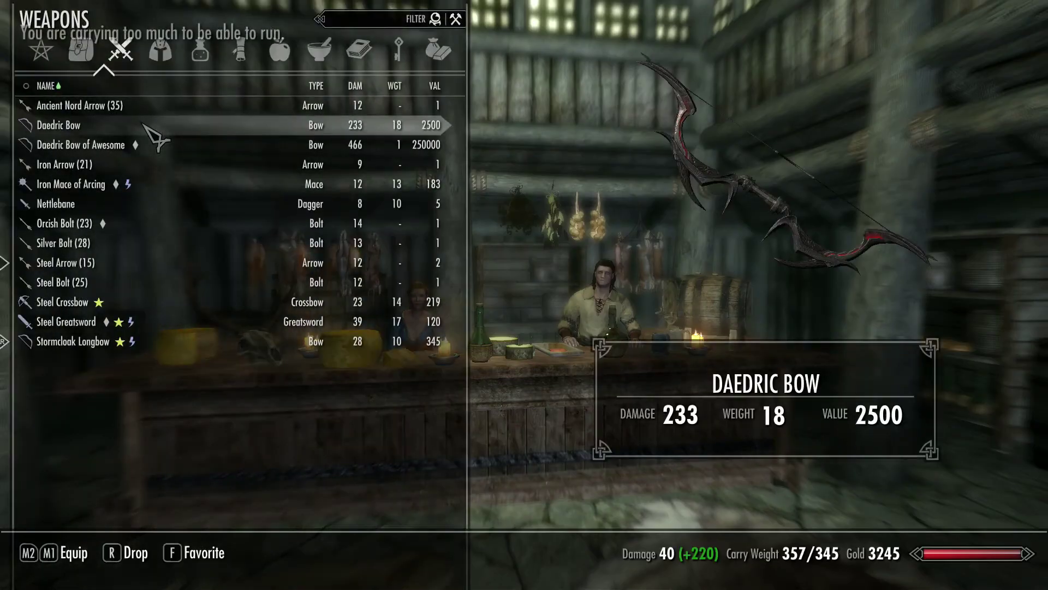